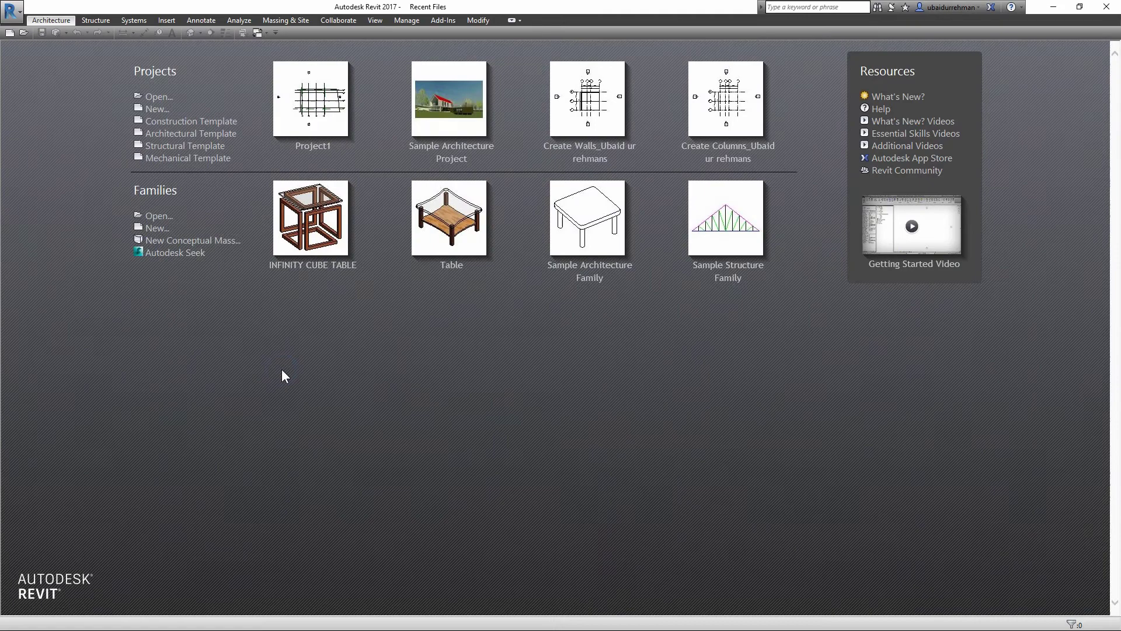
- Create a new project from the Architectural Template on the start page
{"action": "left_click", "coordinate": [186, 133]}
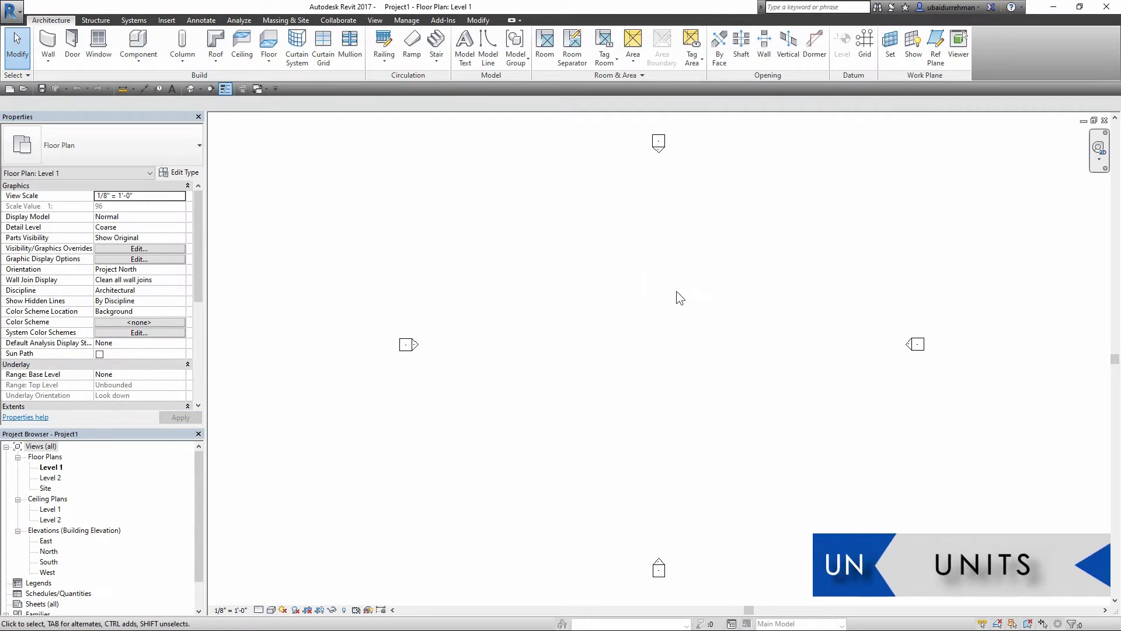
- Change the project's length unit to centimetres in Project Units (UN)
{"action": "key", "text": "u"}
{"action": "key", "text": "n"}
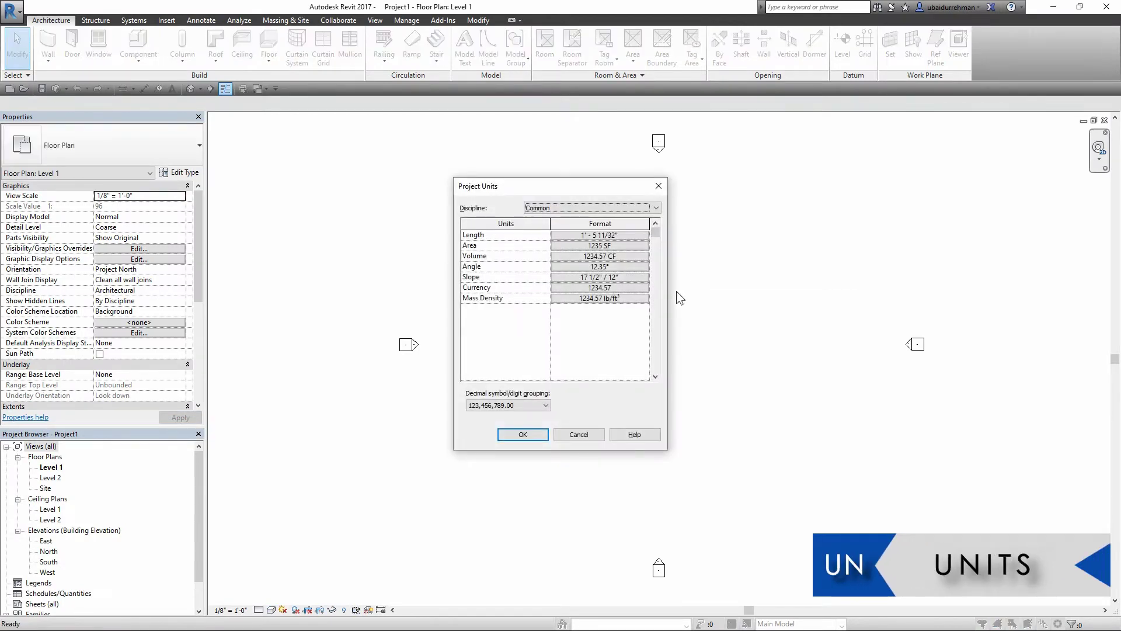
{"action": "left_click", "coordinate": [631, 238]}
{"action": "left_click_drag", "start_coordinate": [931, 195], "coordinate": [682, 208]}
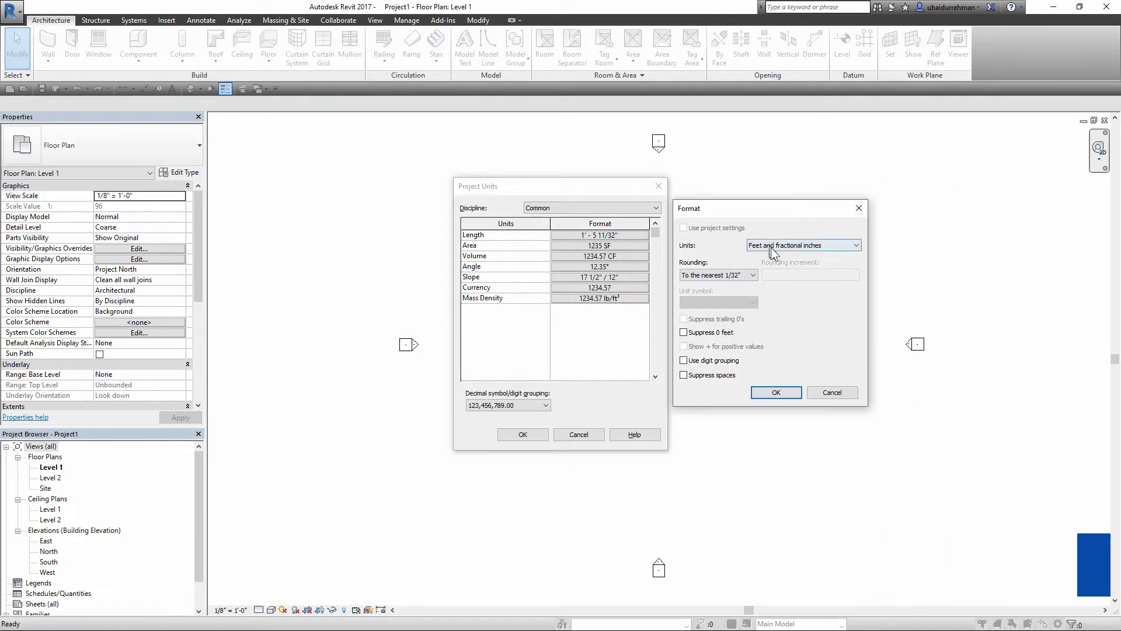
{"action": "left_click", "coordinate": [803, 246]}
{"action": "left_click", "coordinate": [764, 310]}
{"action": "left_click", "coordinate": [777, 392]}
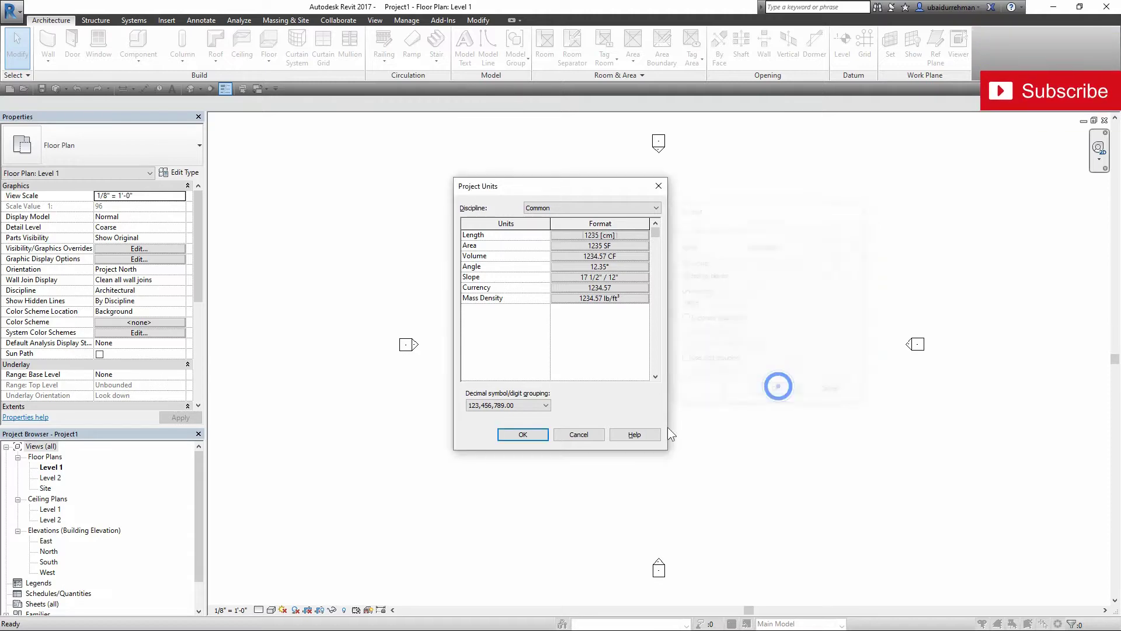
{"action": "left_click", "coordinate": [533, 435]}
- Draw a straight horizontal Generic - 8" Masonry wall, about 1620 cm long, on Level 1
{"action": "key", "text": "w"}
{"action": "key", "text": "a"}
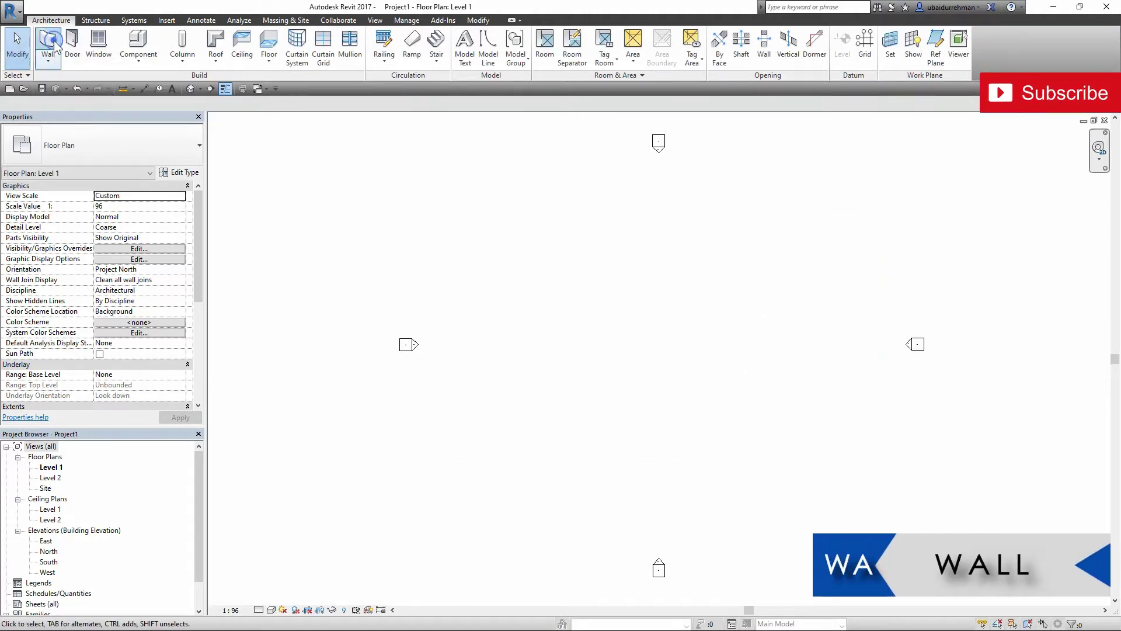
{"action": "left_click", "coordinate": [110, 142]}
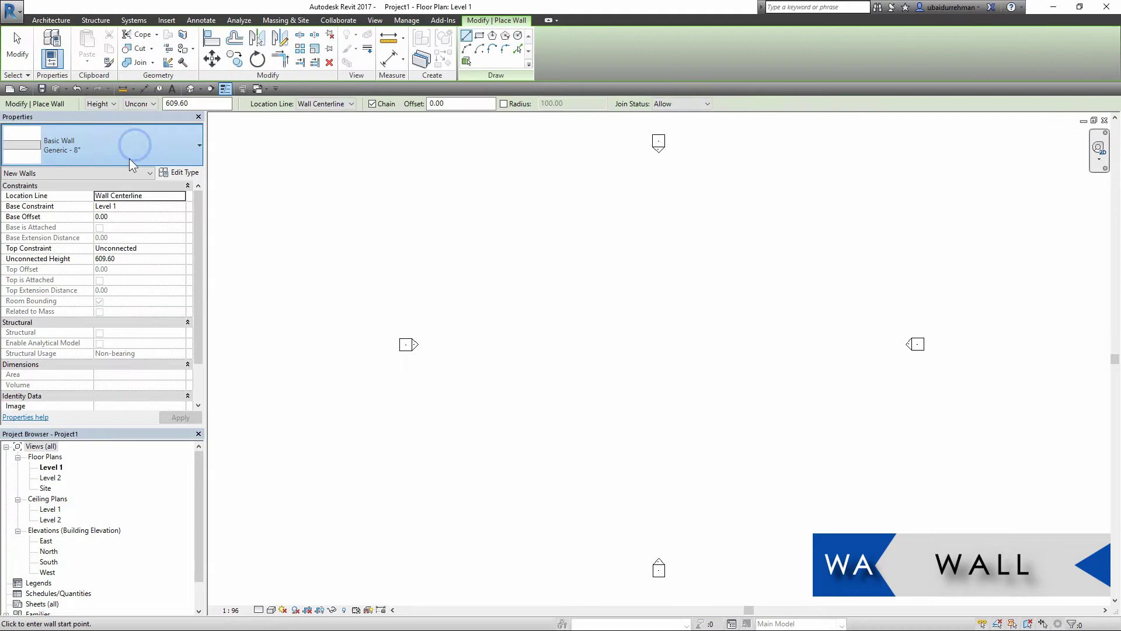
{"action": "left_click", "coordinate": [94, 280]}
{"action": "left_click", "coordinate": [562, 271]}
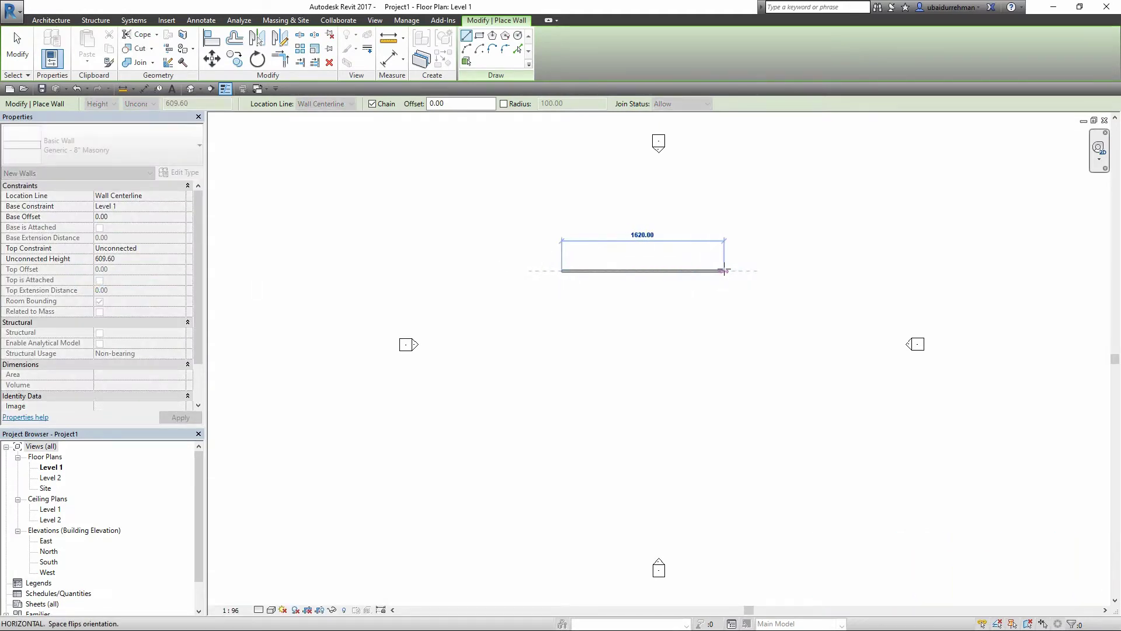
{"action": "left_click", "coordinate": [724, 271]}
{"action": "key", "text": "Escape"}
{"action": "key", "text": "Escape"}
{"action": "scroll", "coordinate": [639, 277], "scroll_direction": "up", "scroll_amount": 2}
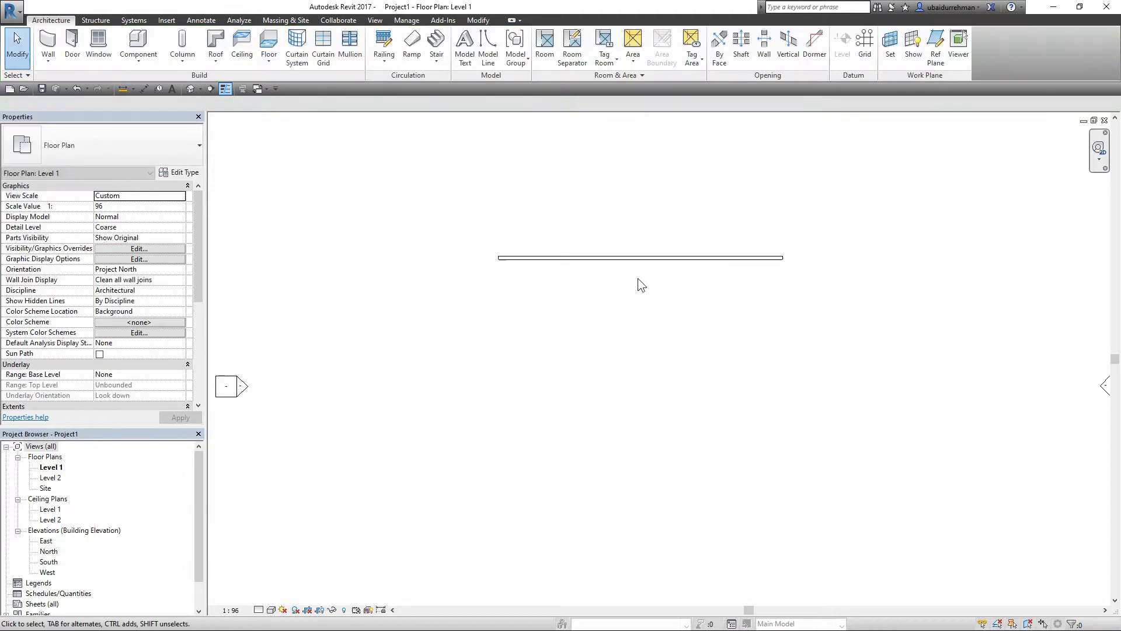
{"action": "scroll", "coordinate": [632, 260], "scroll_direction": "up", "scroll_amount": 2}
{"action": "scroll", "coordinate": [632, 259], "scroll_direction": "up", "scroll_amount": 1}
{"action": "middle_click_drag", "start_coordinate": [628, 266], "coordinate": [628, 250]}
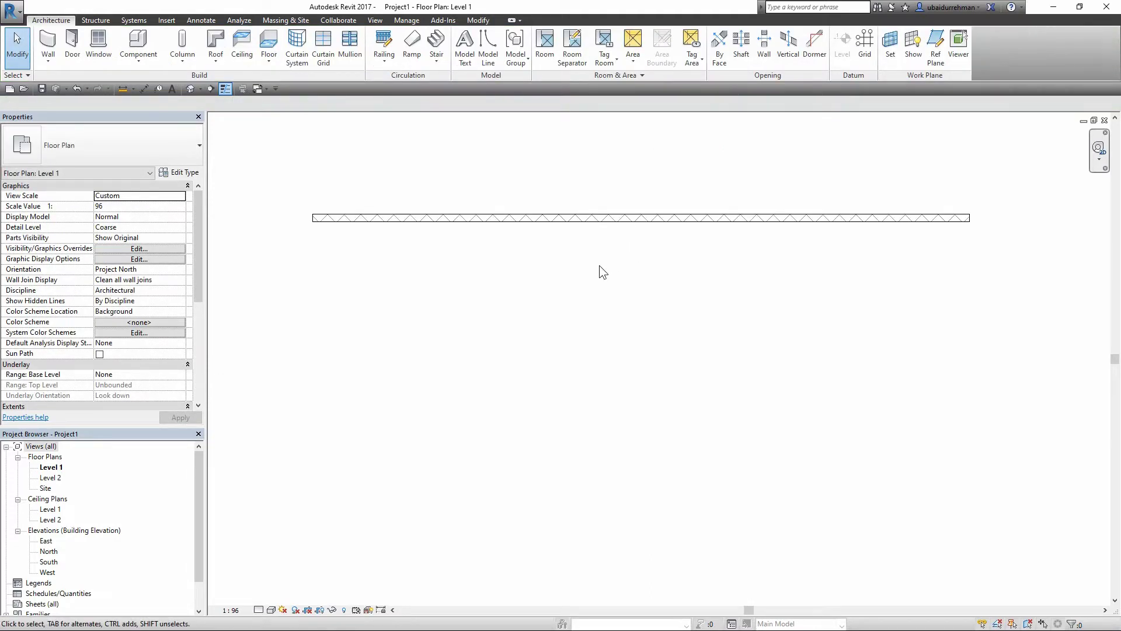
- Start a stair and set Right Support and Left Support to None in its type properties
{"action": "left_click", "coordinate": [436, 42]}
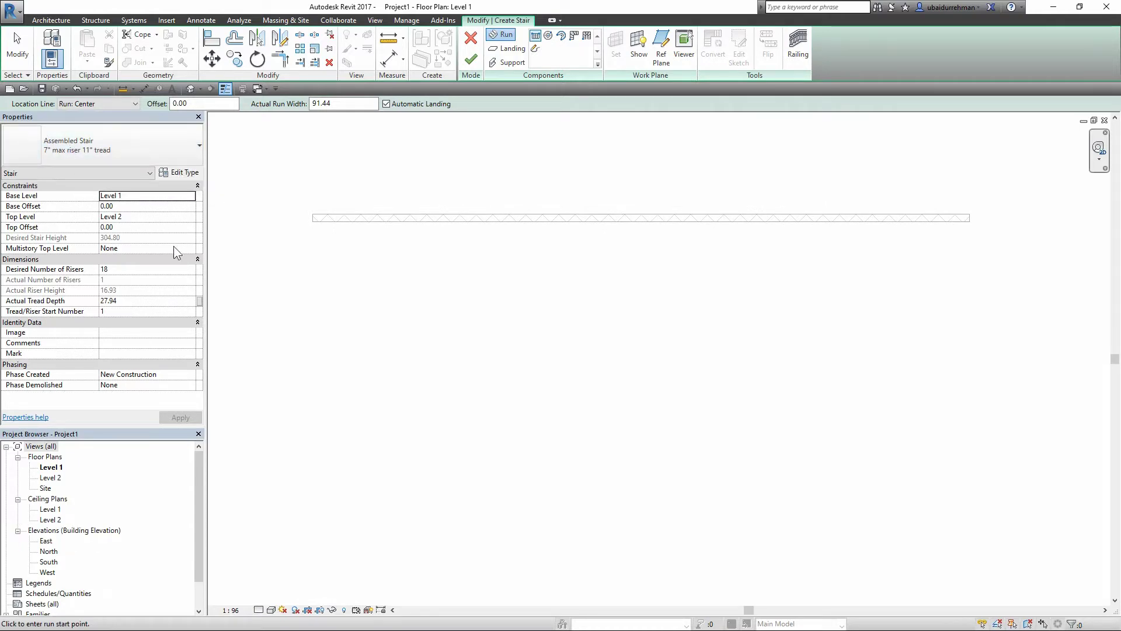
{"action": "left_click", "coordinate": [184, 173]}
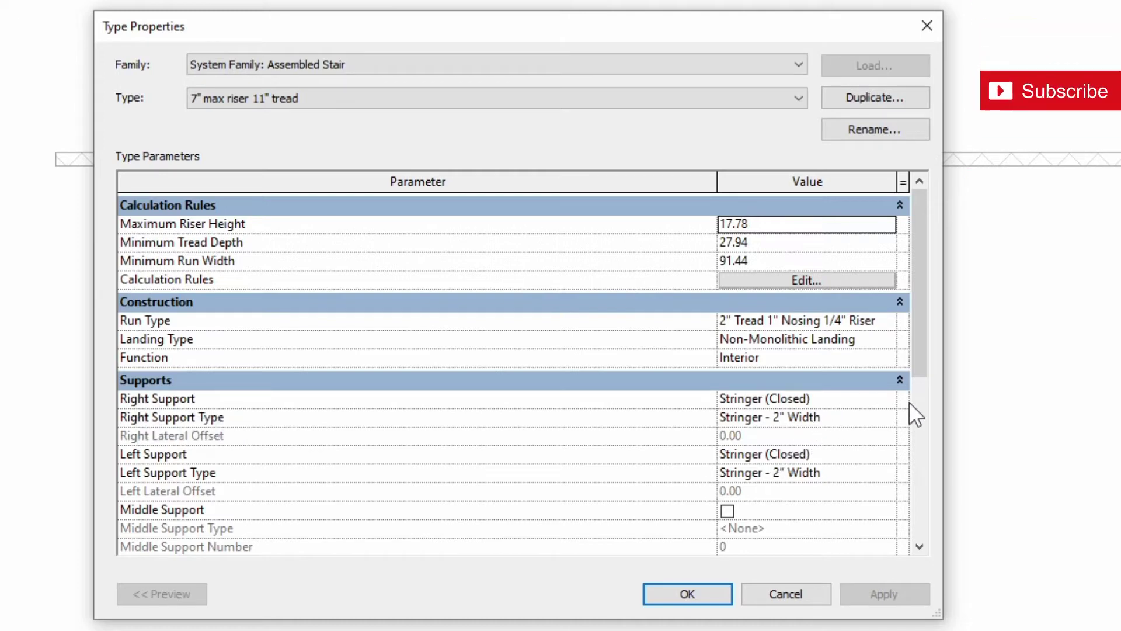
{"action": "left_click", "coordinate": [888, 400]}
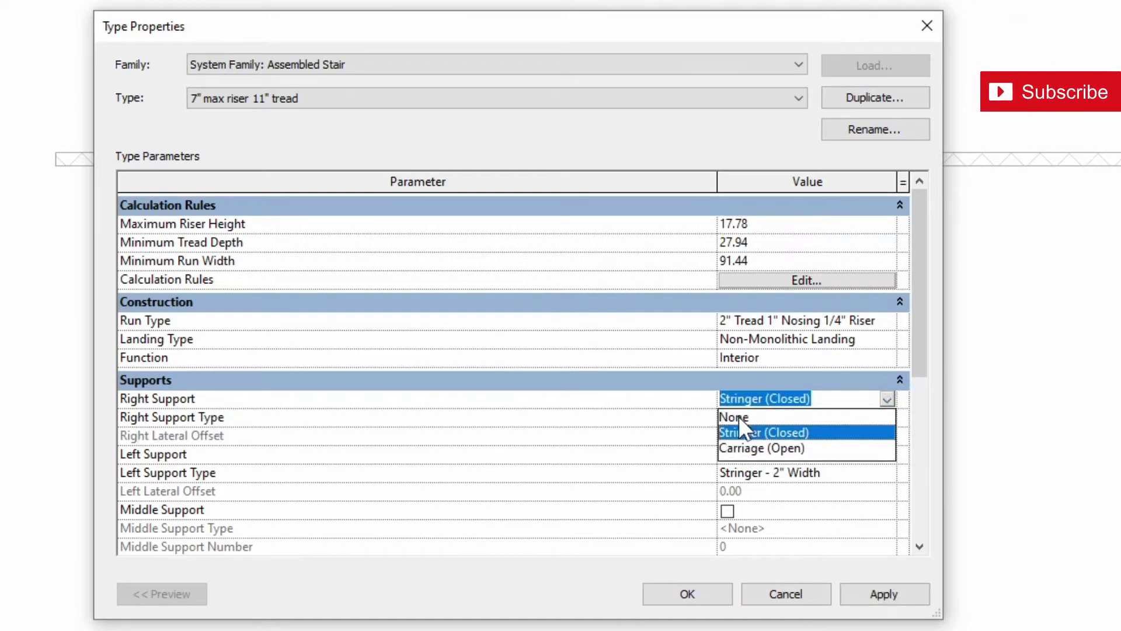
{"action": "left_click", "coordinate": [739, 416]}
{"action": "left_click", "coordinate": [889, 454]}
{"action": "left_click", "coordinate": [888, 454]}
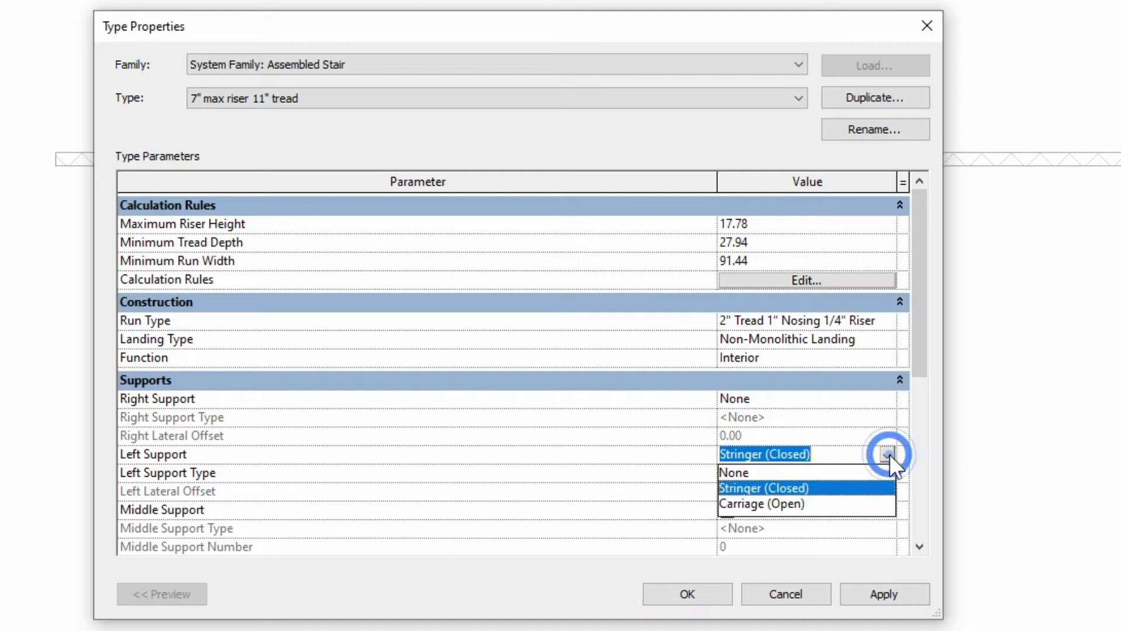
{"action": "left_click", "coordinate": [738, 473]}
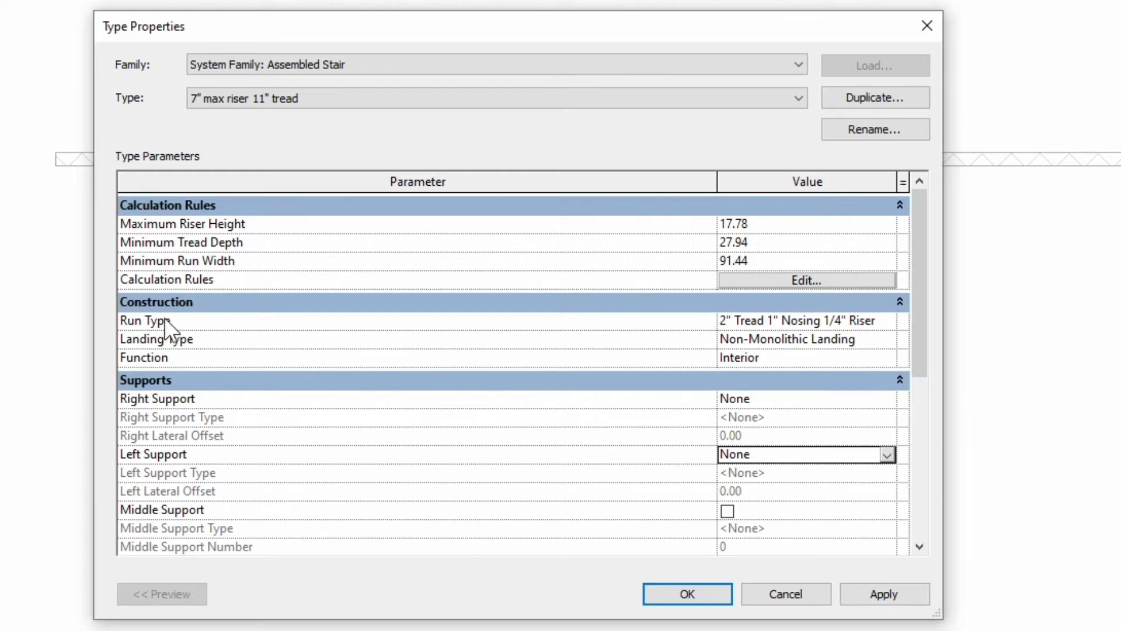
- Give the run type no riser, nosing length 0, Default nosing profile and 9.00 tread thickness
{"action": "left_click", "coordinate": [888, 320]}
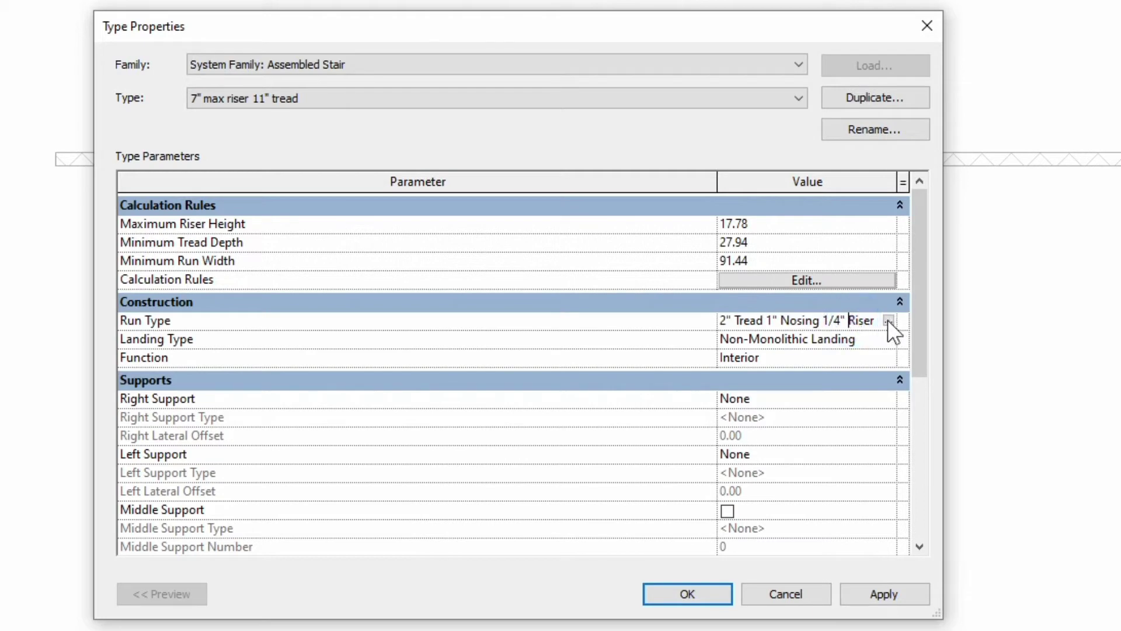
{"action": "left_click", "coordinate": [887, 321]}
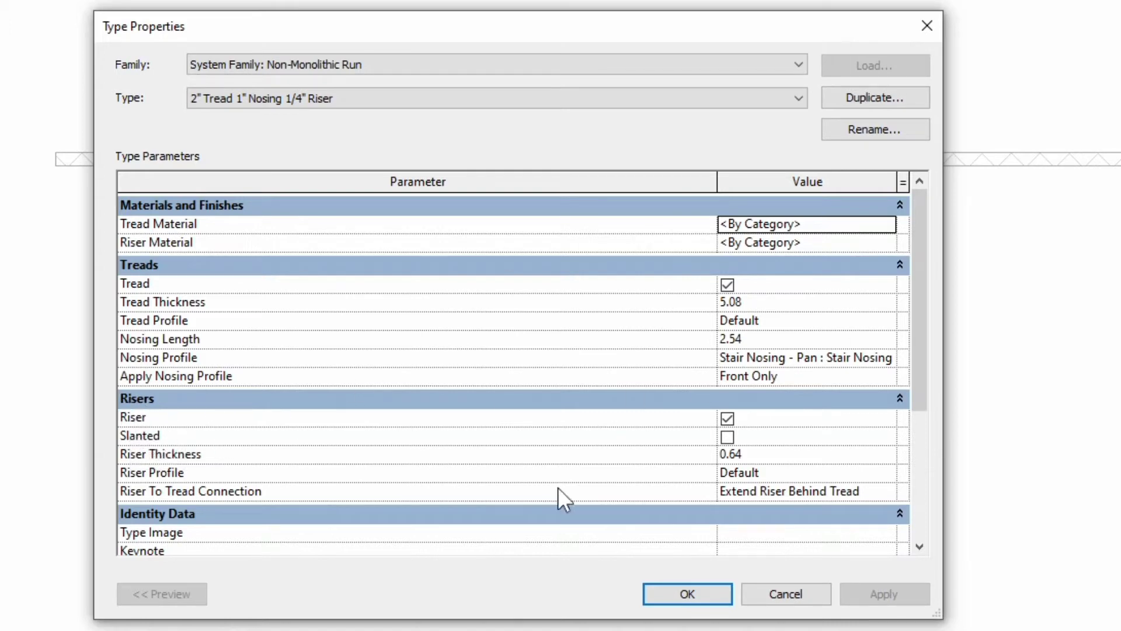
{"action": "left_click", "coordinate": [728, 417]}
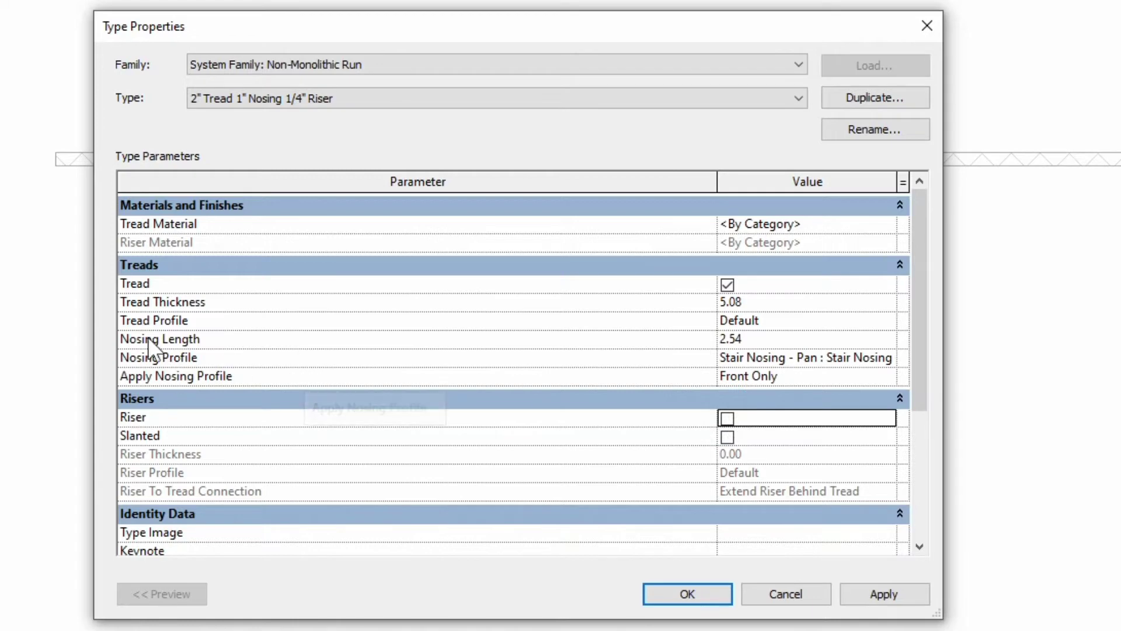
{"action": "left_click", "coordinate": [751, 339]}
{"action": "double_click", "coordinate": [752, 339]}
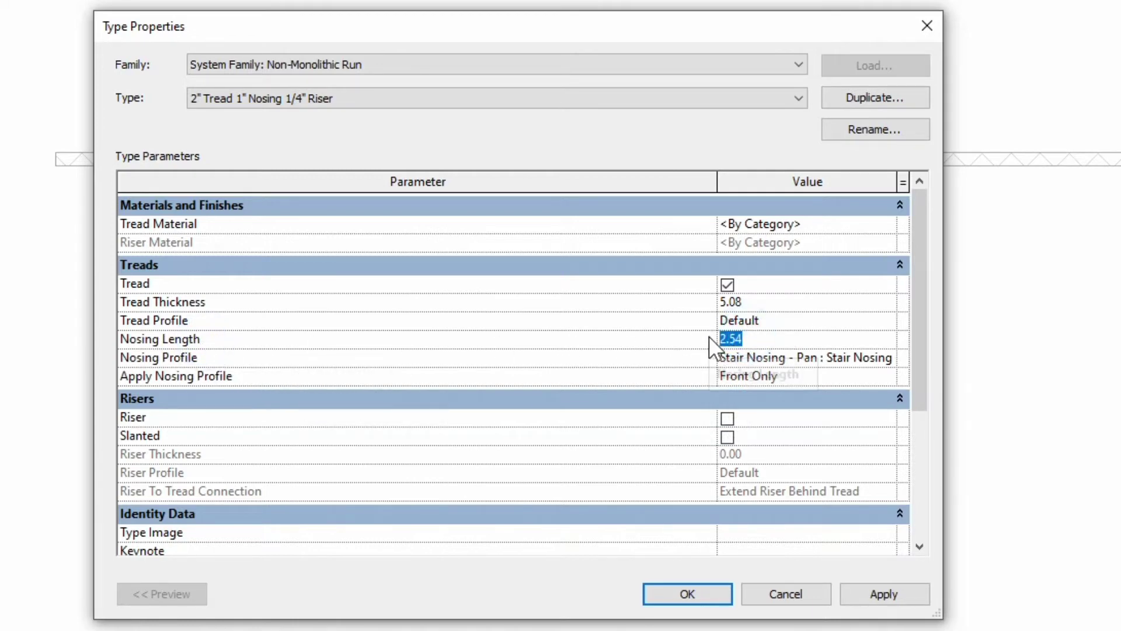
{"action": "type", "text": "0"}
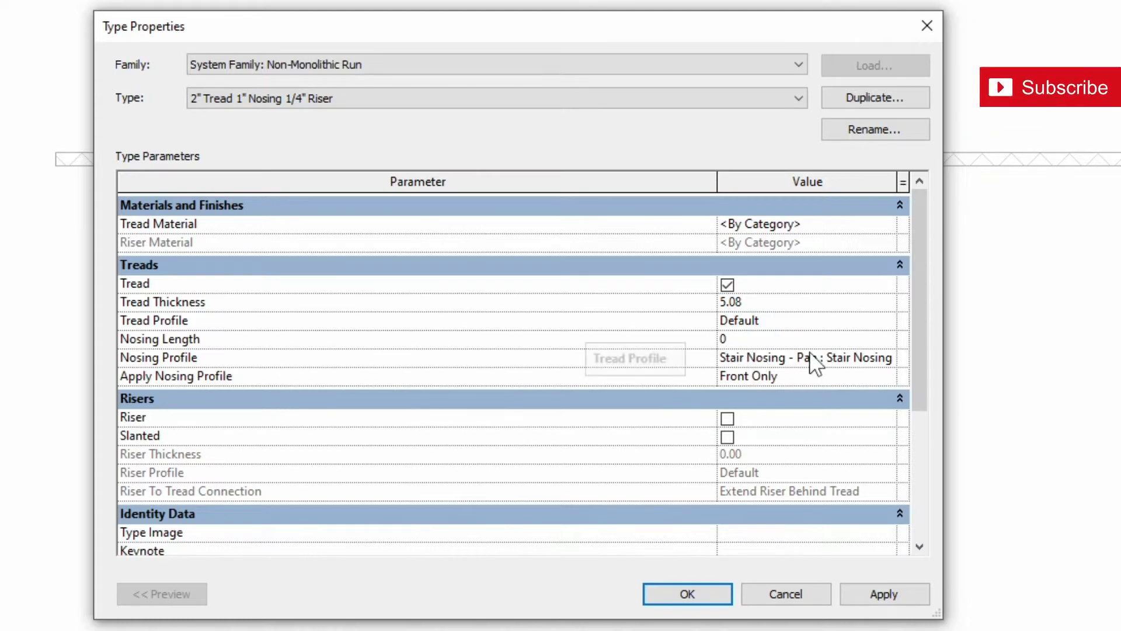
{"action": "left_click", "coordinate": [886, 360]}
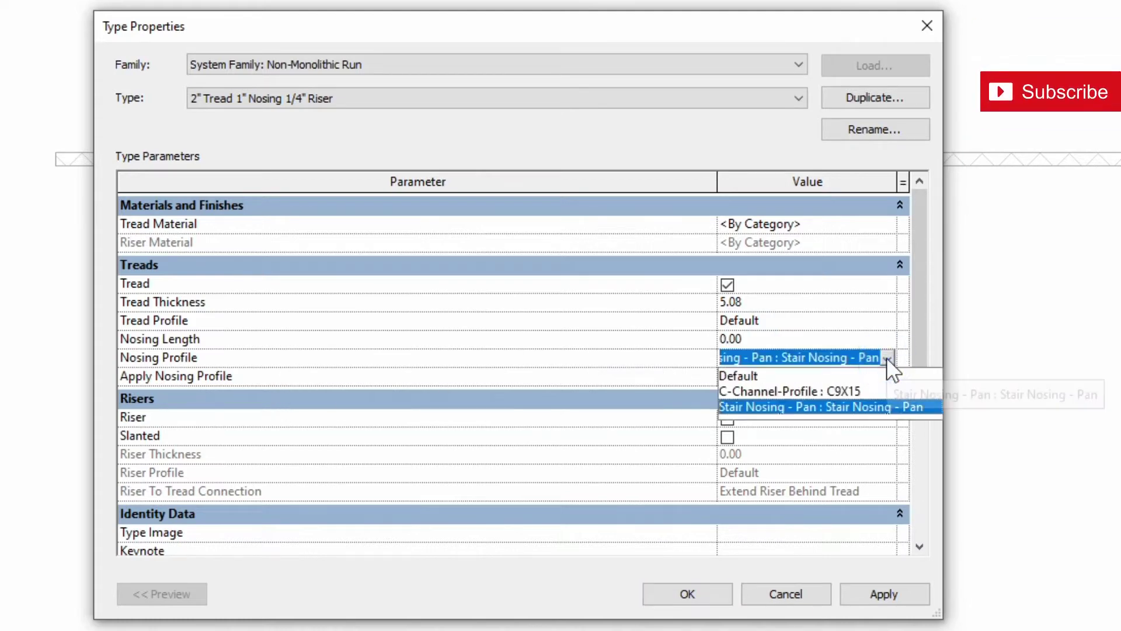
{"action": "left_click", "coordinate": [749, 380]}
{"action": "double_click", "coordinate": [734, 301]}
{"action": "type", "text": "9"}
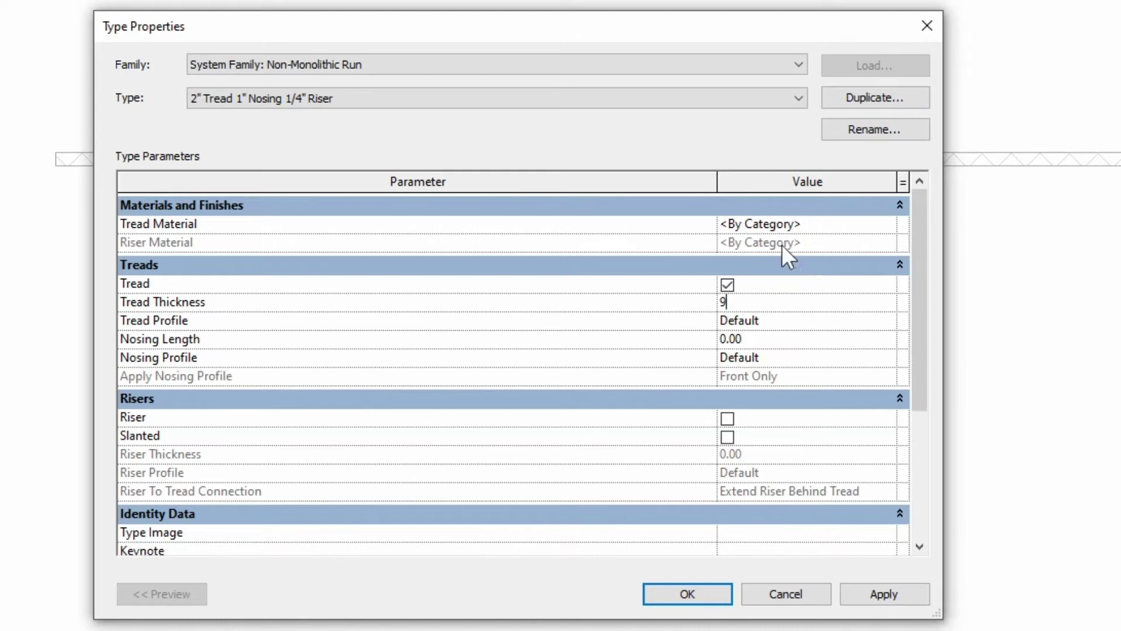
{"action": "left_click", "coordinate": [894, 226]}
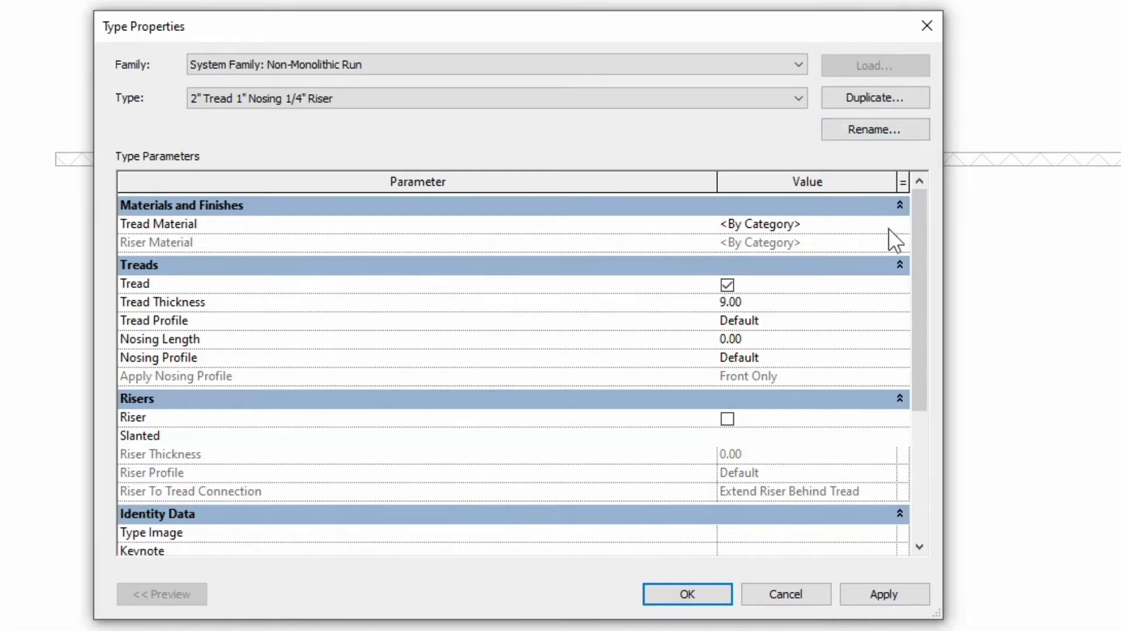
{"action": "left_click", "coordinate": [888, 224]}
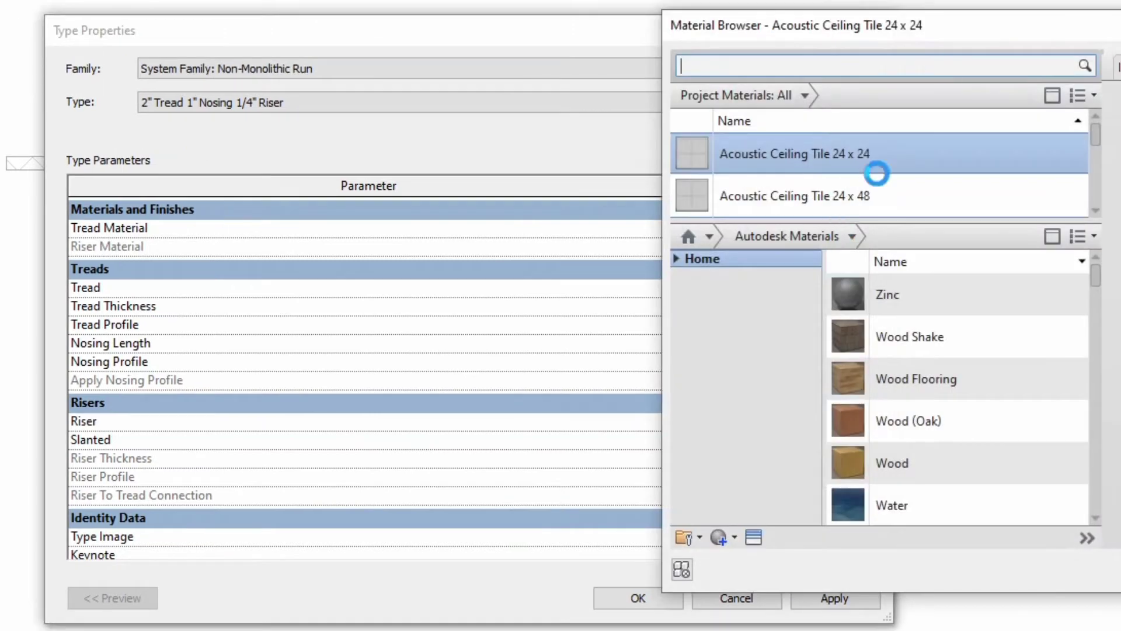
- Add Wood (Oak) from the material library as the tread material
{"action": "left_click_drag", "start_coordinate": [971, 26], "coordinate": [679, 26]}
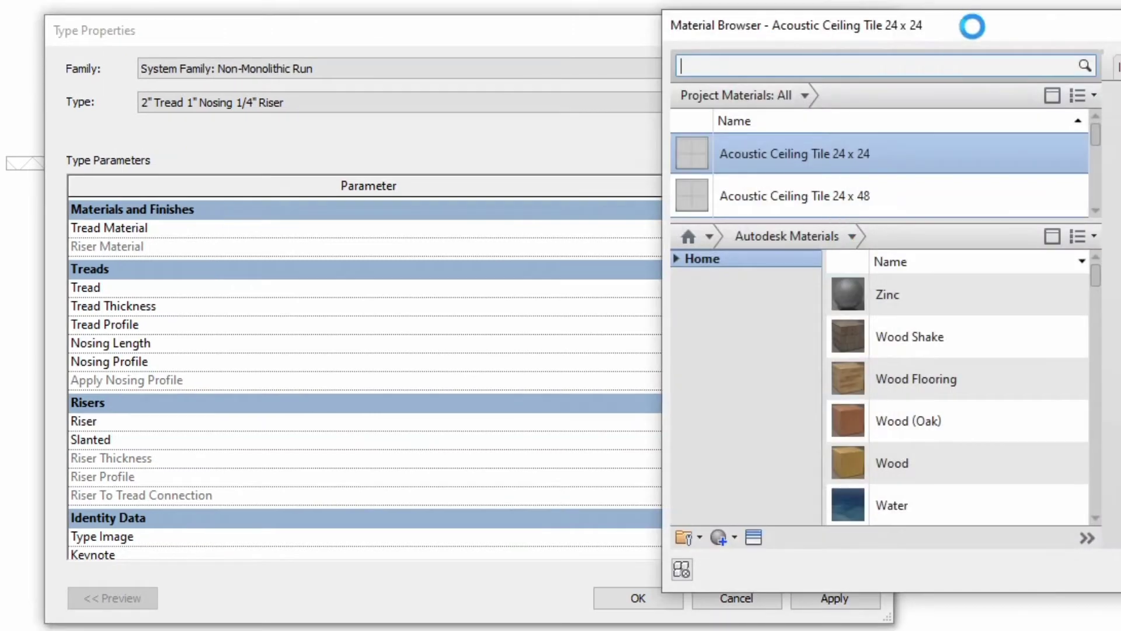
{"action": "scroll", "coordinate": [616, 380], "scroll_direction": "down", "scroll_amount": 1}
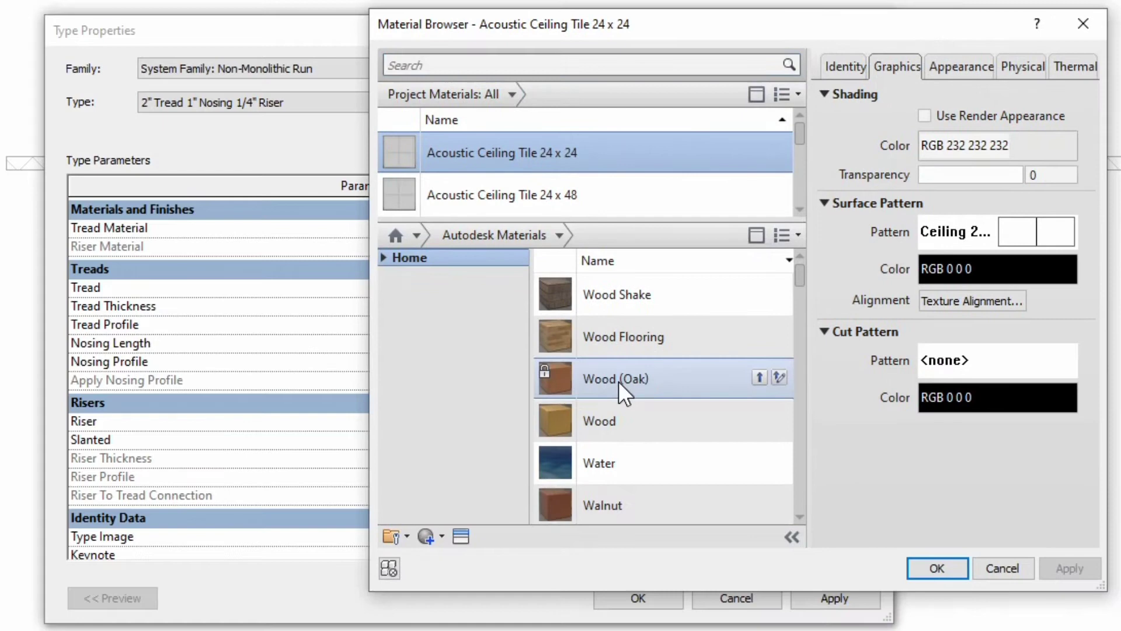
{"action": "scroll", "coordinate": [618, 381], "scroll_direction": "down", "scroll_amount": 1}
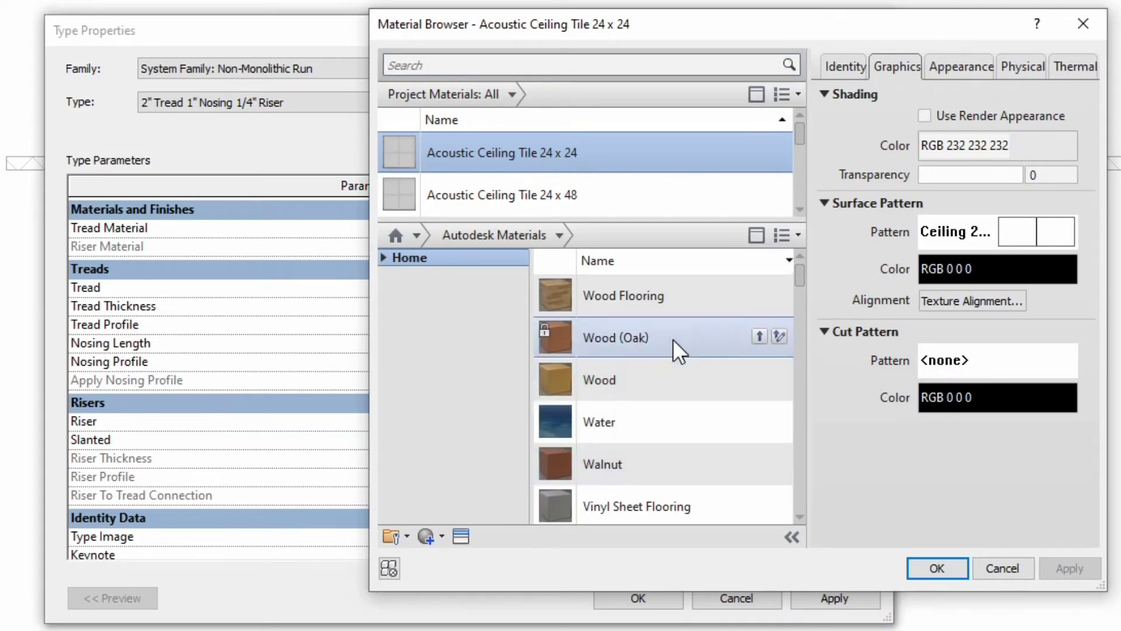
{"action": "left_click", "coordinate": [759, 339]}
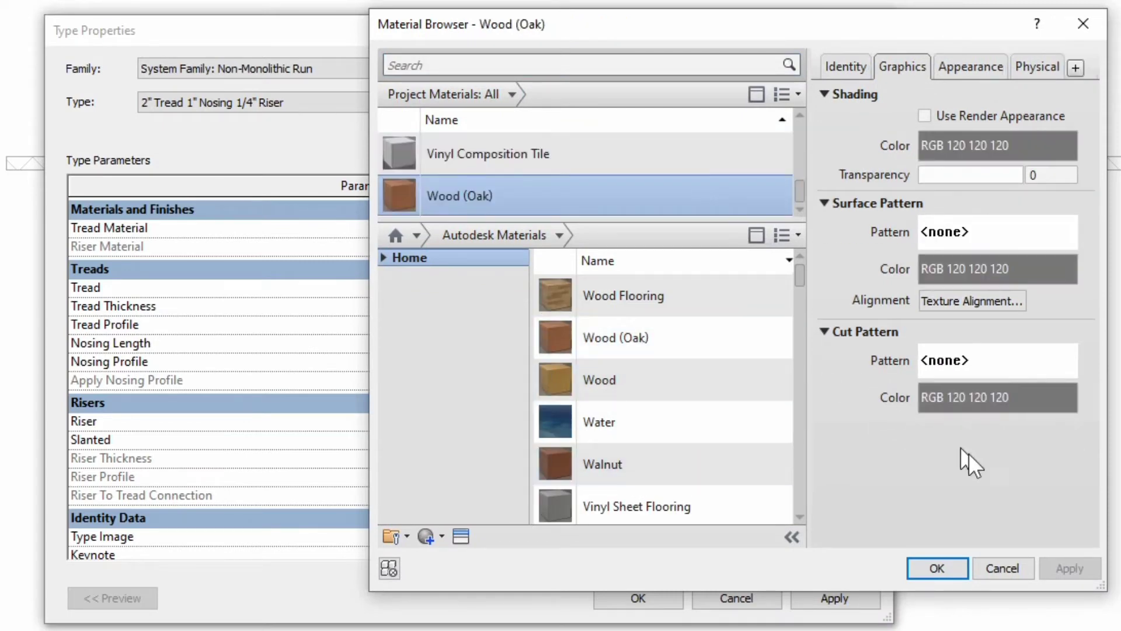
{"action": "left_click", "coordinate": [955, 566]}
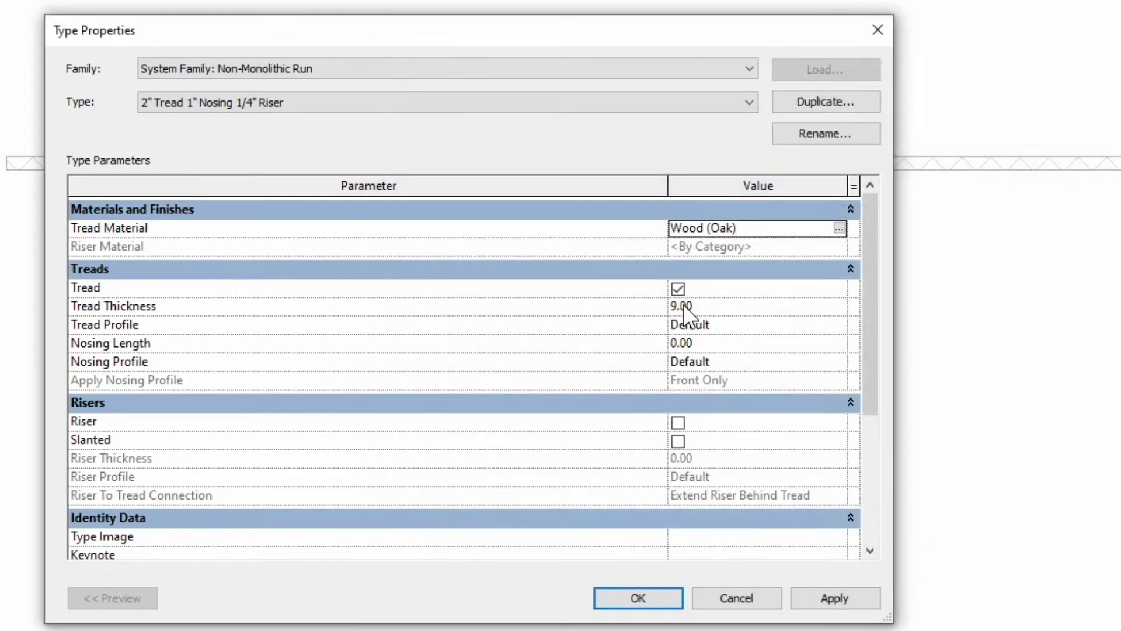
- Apply and confirm the run type and stair type changes
{"action": "left_click", "coordinate": [863, 596]}
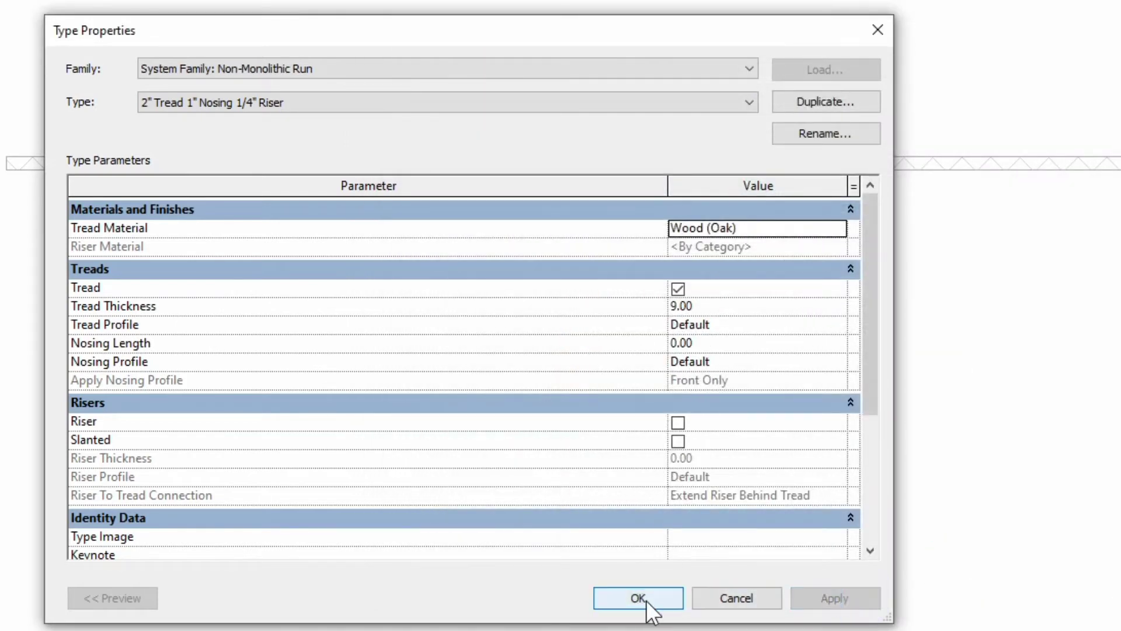
{"action": "left_click", "coordinate": [646, 600]}
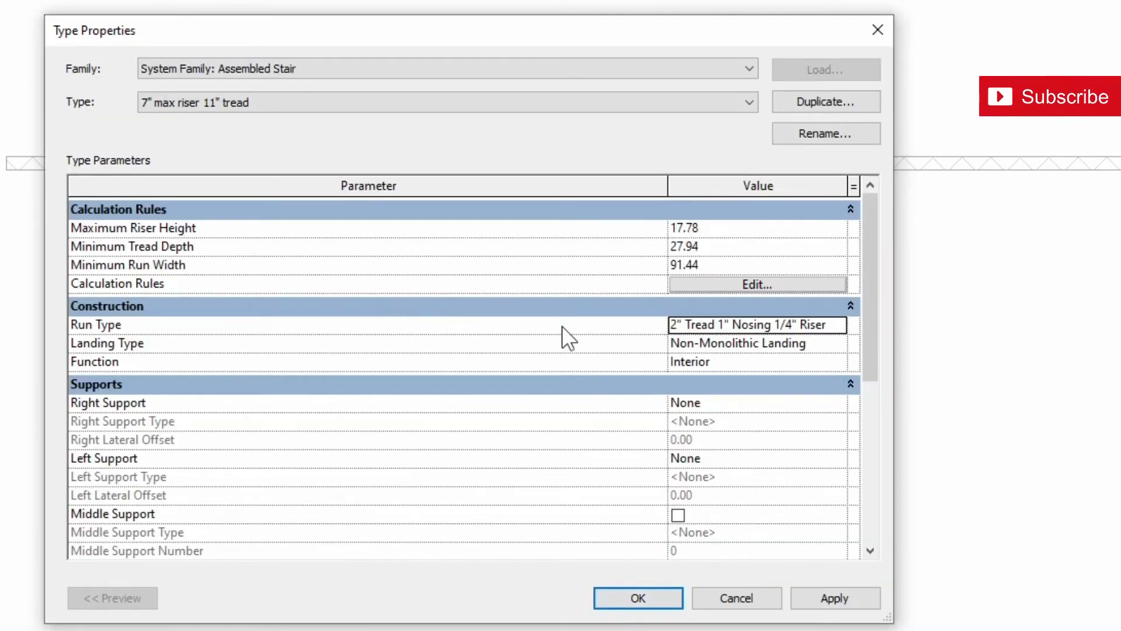
{"action": "left_click", "coordinate": [844, 596]}
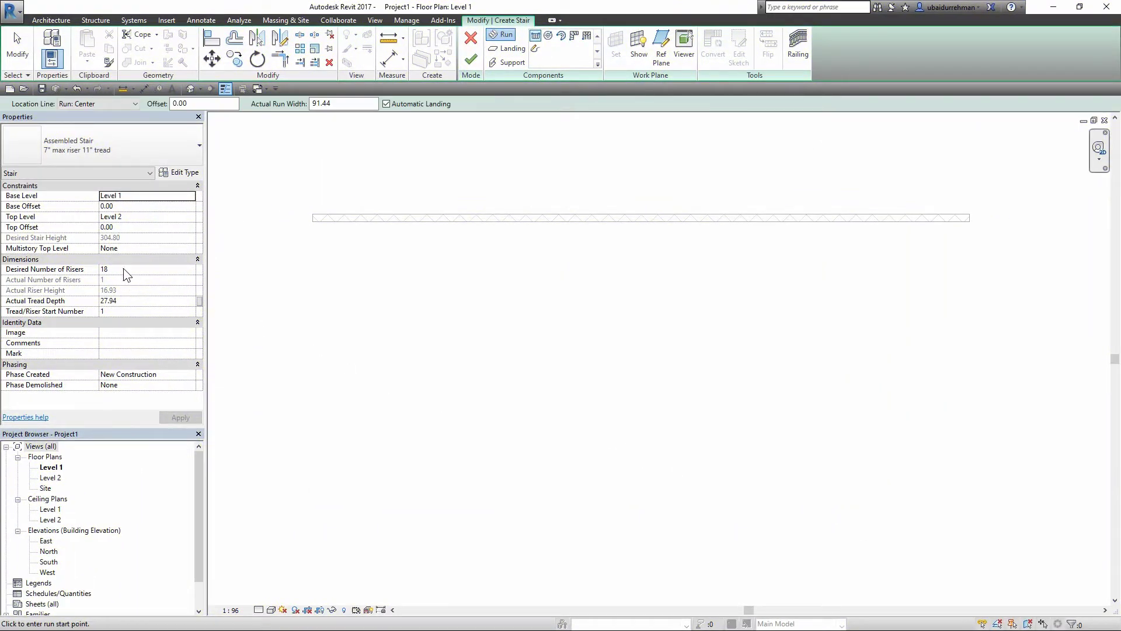
- Set 22 desired risers, 28.00 actual tread depth and 110 run width
{"action": "left_click", "coordinate": [125, 269]}
{"action": "type", "text": "22"}
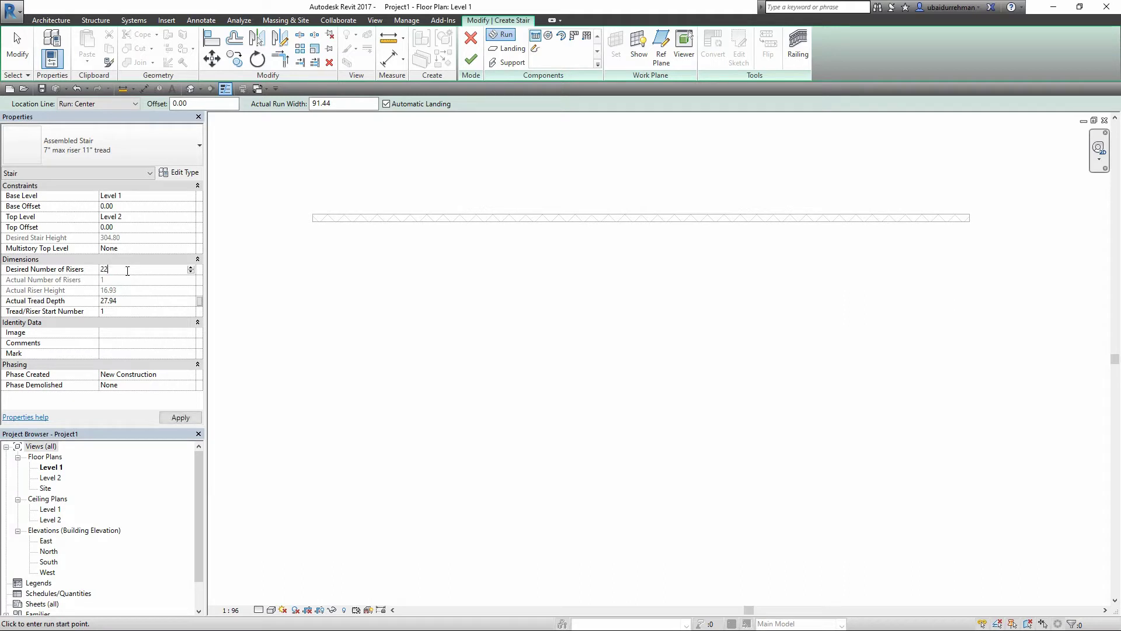
{"action": "left_click", "coordinate": [128, 302]}
{"action": "type", "text": "3"}
{"action": "left_click", "coordinate": [179, 418]}
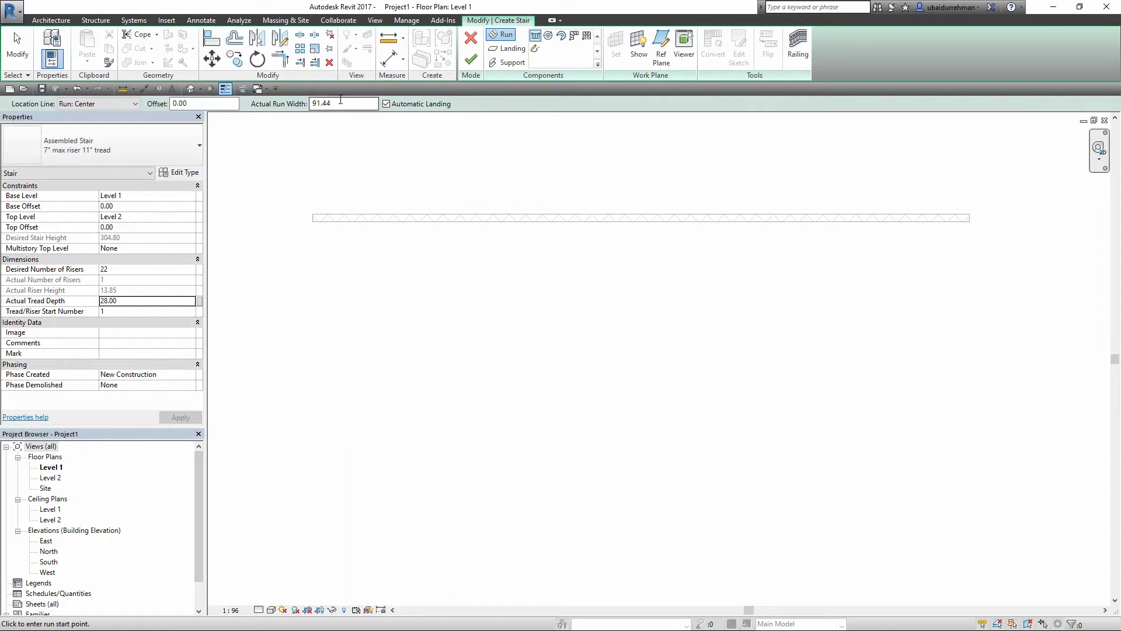
{"action": "left_click_drag", "start_coordinate": [336, 102], "coordinate": [300, 109]}
{"action": "type", "text": "110"}
{"action": "key", "text": "Return"}
- Draw the stair run left to right below the wall with all 22 risers, then finish the stair
{"action": "left_click", "coordinate": [465, 258]}
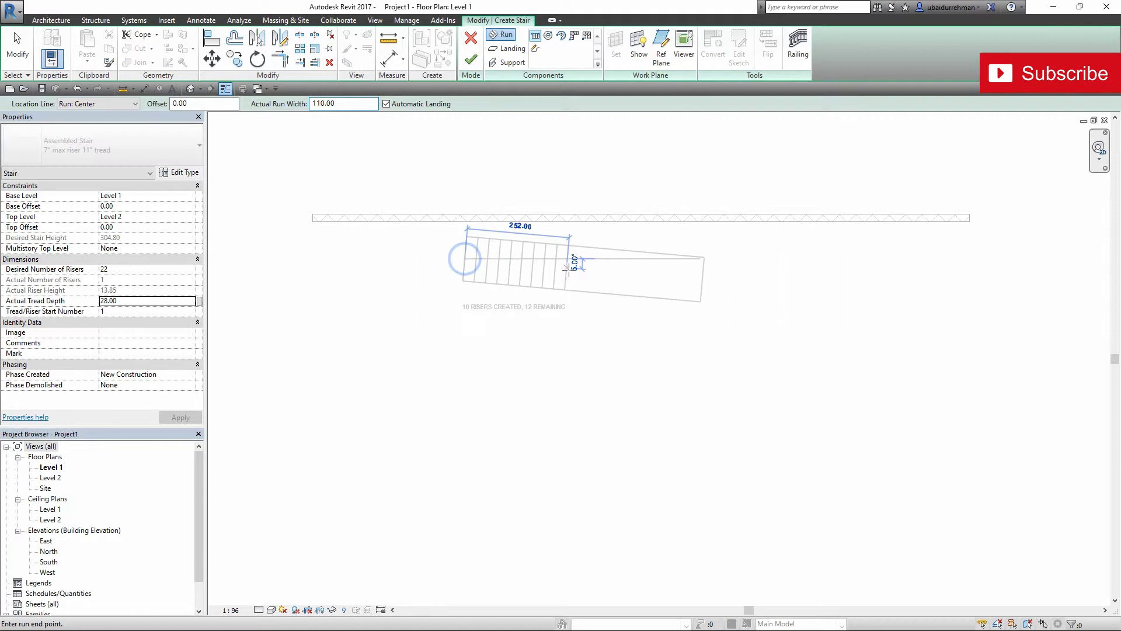
{"action": "left_click", "coordinate": [716, 258]}
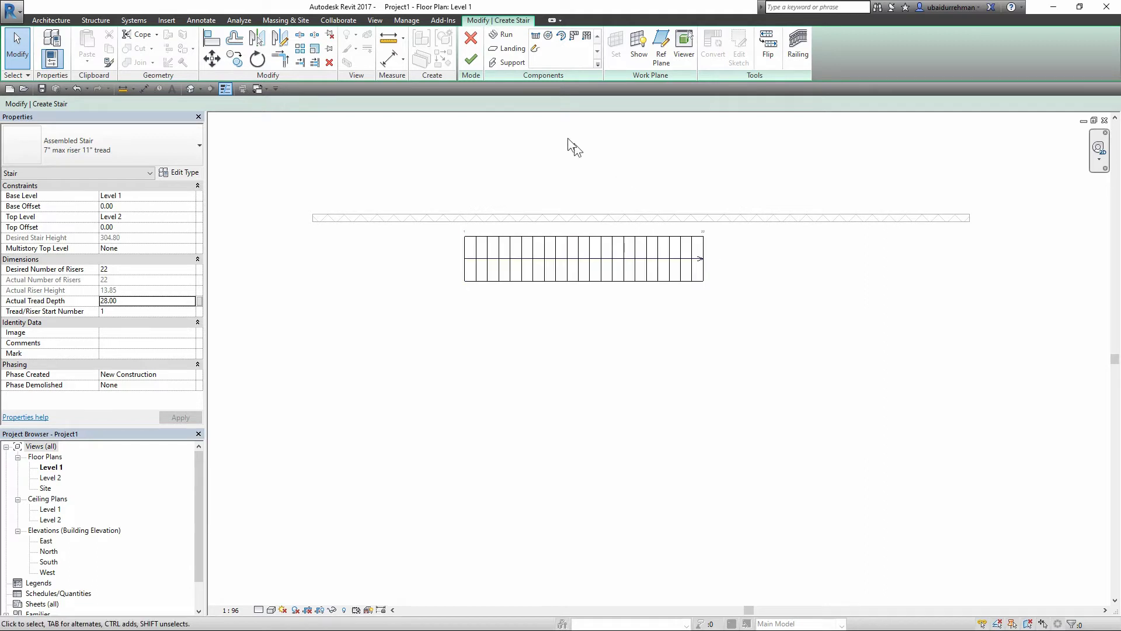
{"action": "left_click", "coordinate": [470, 62]}
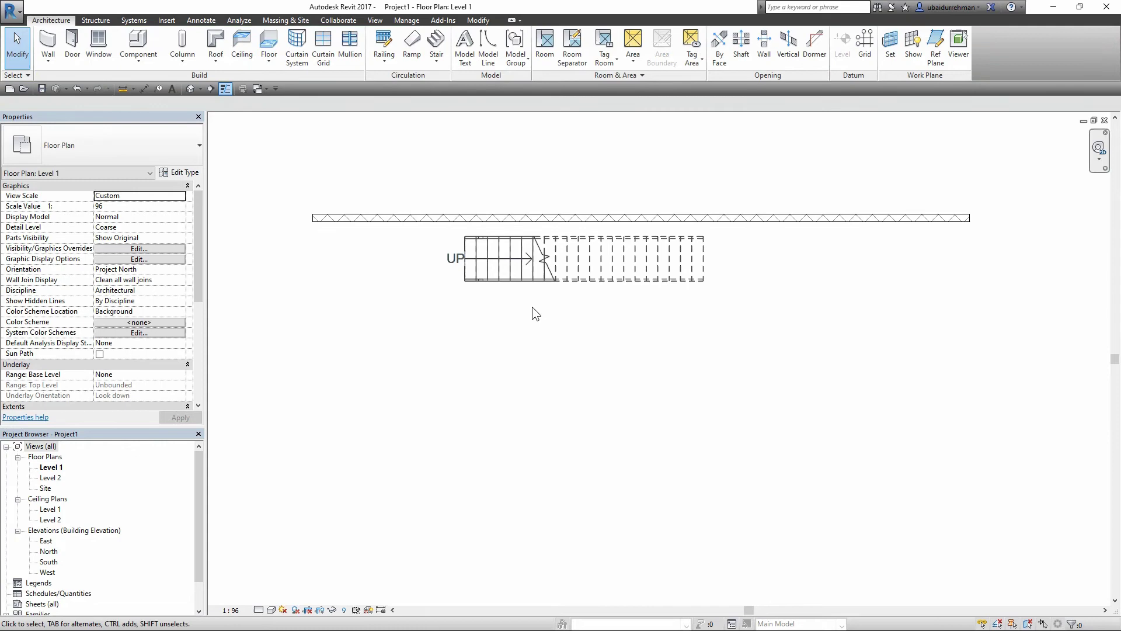
- Delete the UP stair path and the top and bottom handrails, leaving the stair selected
{"action": "left_click", "coordinate": [455, 261]}
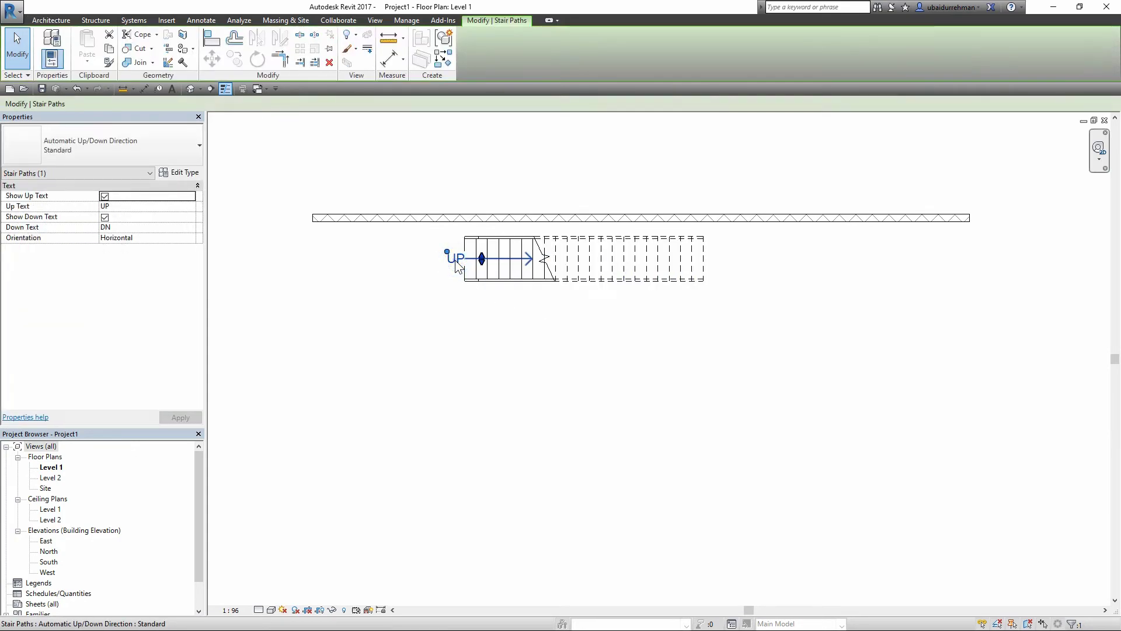
{"action": "key", "text": "Delete"}
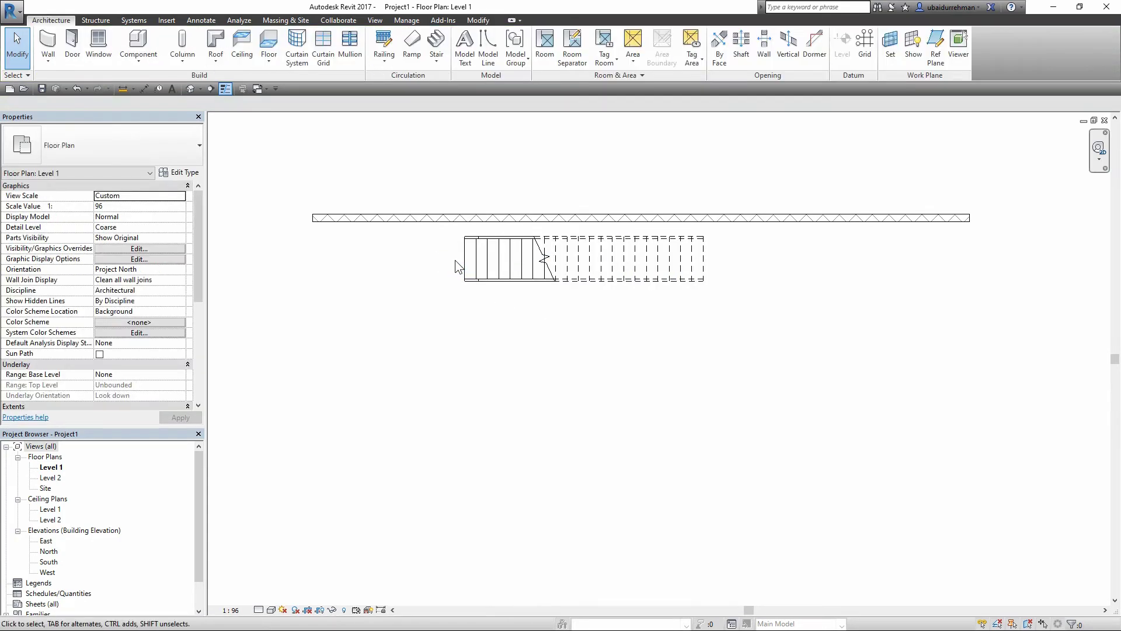
{"action": "scroll", "coordinate": [488, 239], "scroll_direction": "up", "scroll_amount": 3}
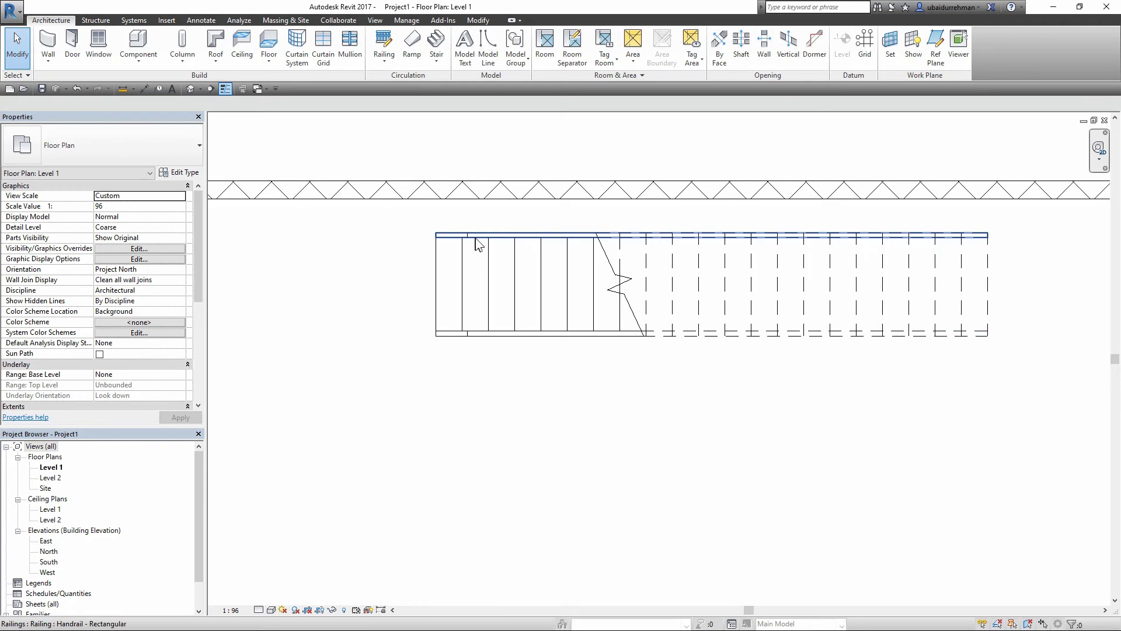
{"action": "left_click", "coordinate": [476, 245]}
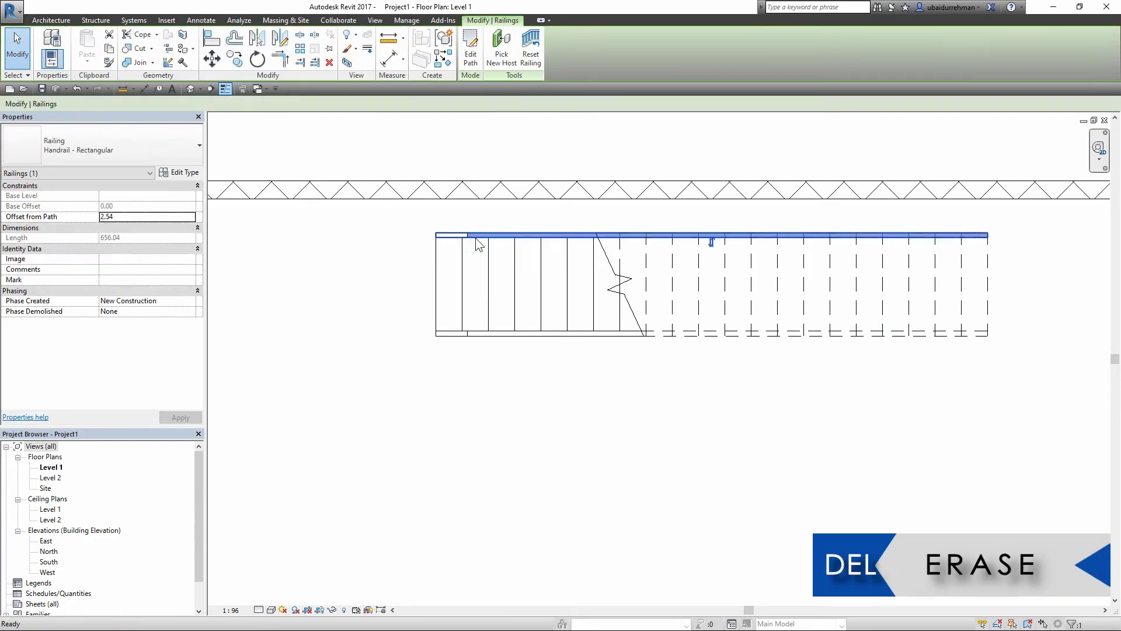
{"action": "key", "text": "Delete"}
{"action": "left_click", "coordinate": [475, 330]}
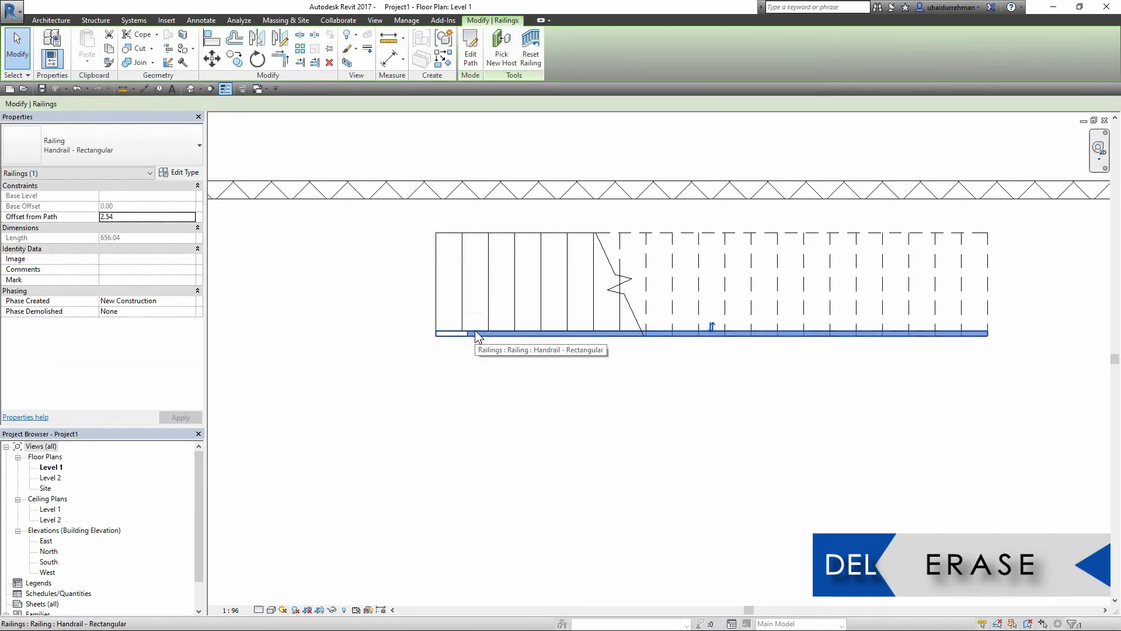
{"action": "key", "text": "Delete"}
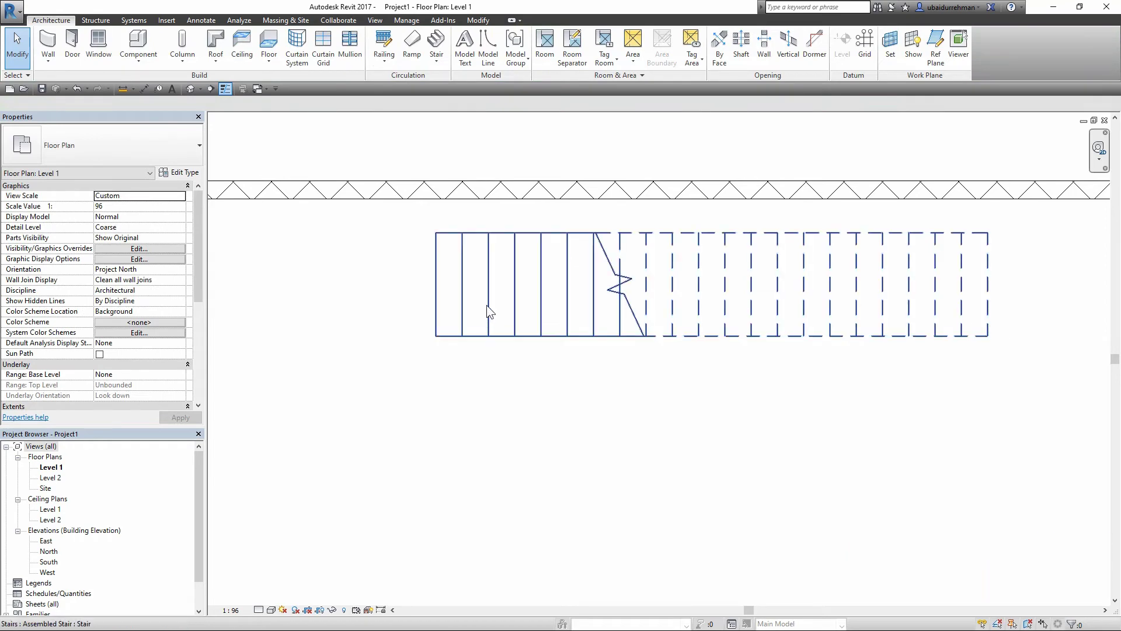
{"action": "left_click", "coordinate": [487, 312]}
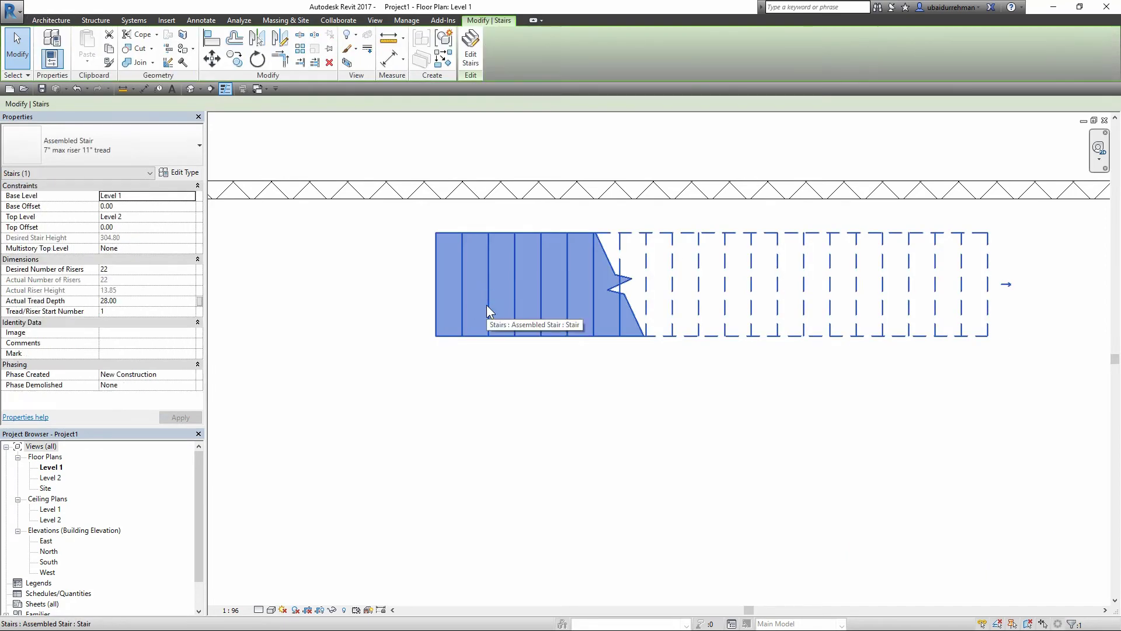
- Align the masonry wall face flush to the stair's top edge with Align (AL)
{"action": "left_click", "coordinate": [211, 46]}
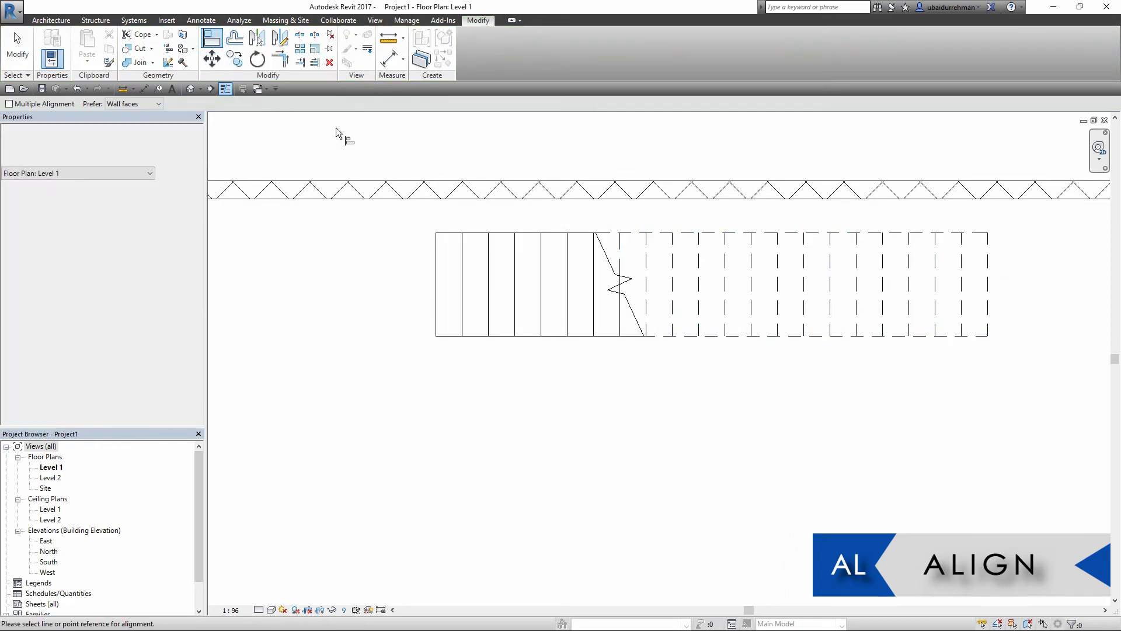
{"action": "left_click", "coordinate": [550, 232]}
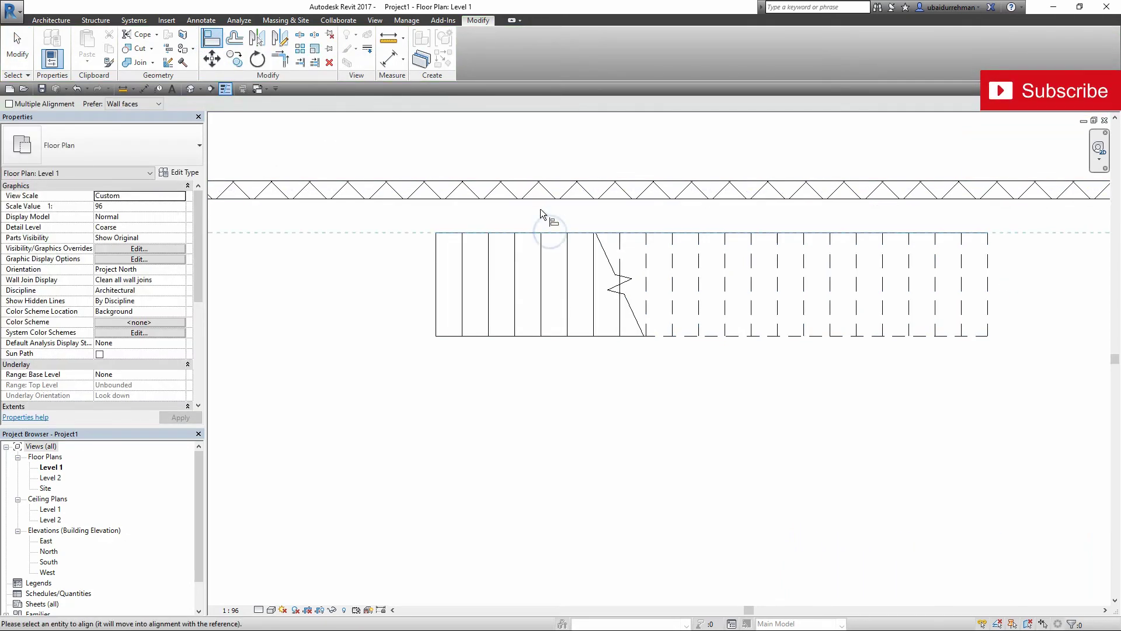
{"action": "left_click", "coordinate": [541, 199]}
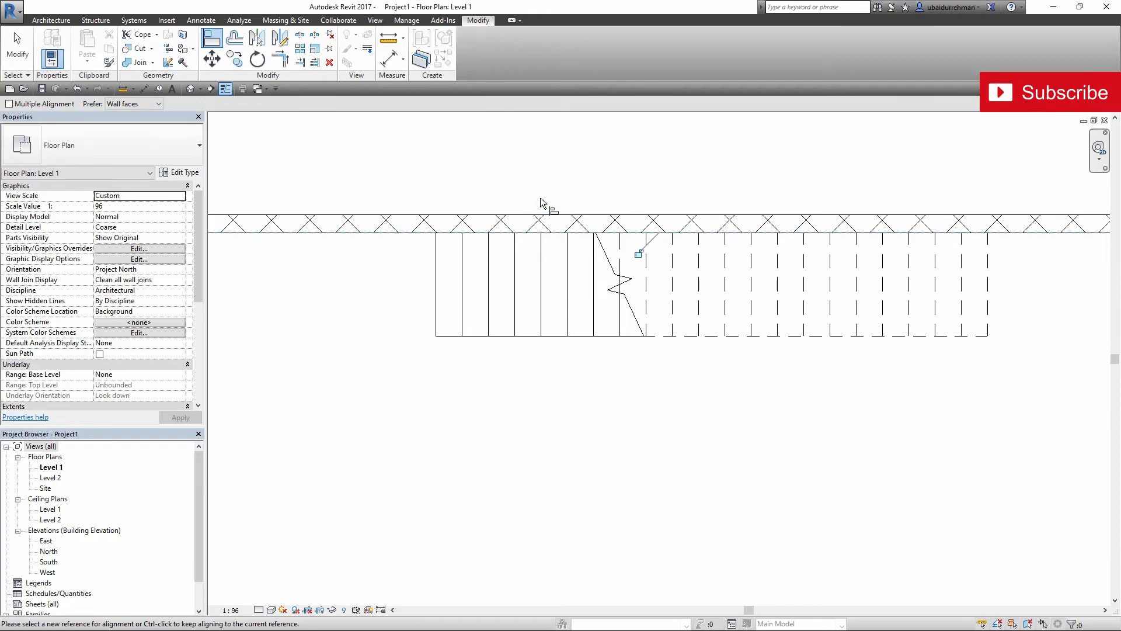
{"action": "key", "text": "Escape"}
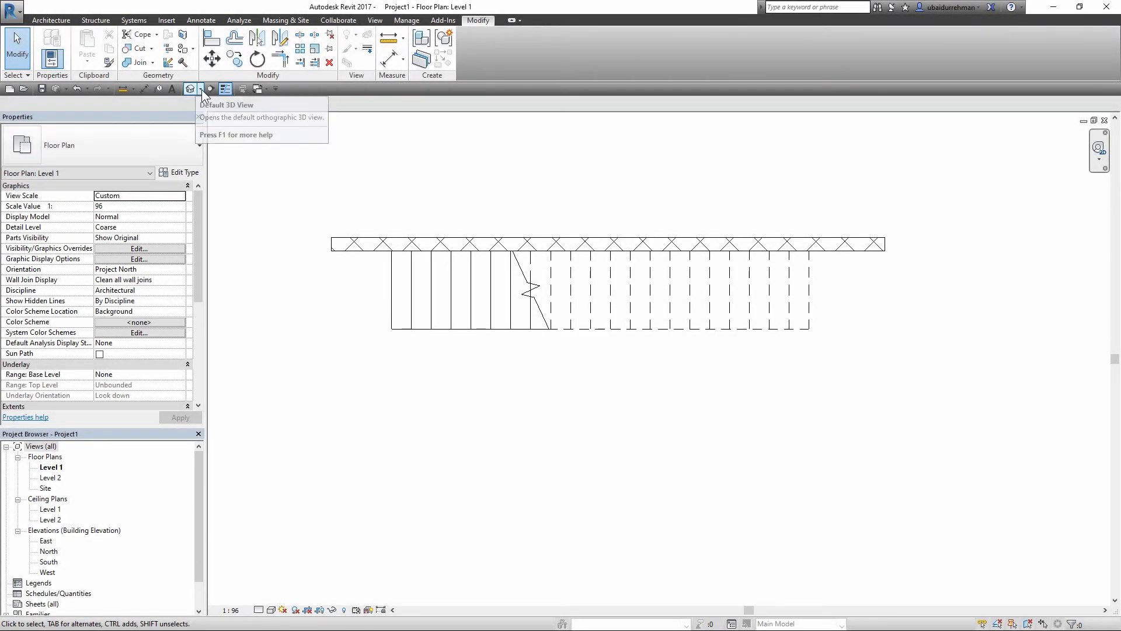
- Place a camera below-left of the stair, aimed beyond it, to open a perspective view
{"action": "left_click", "coordinate": [202, 89]}
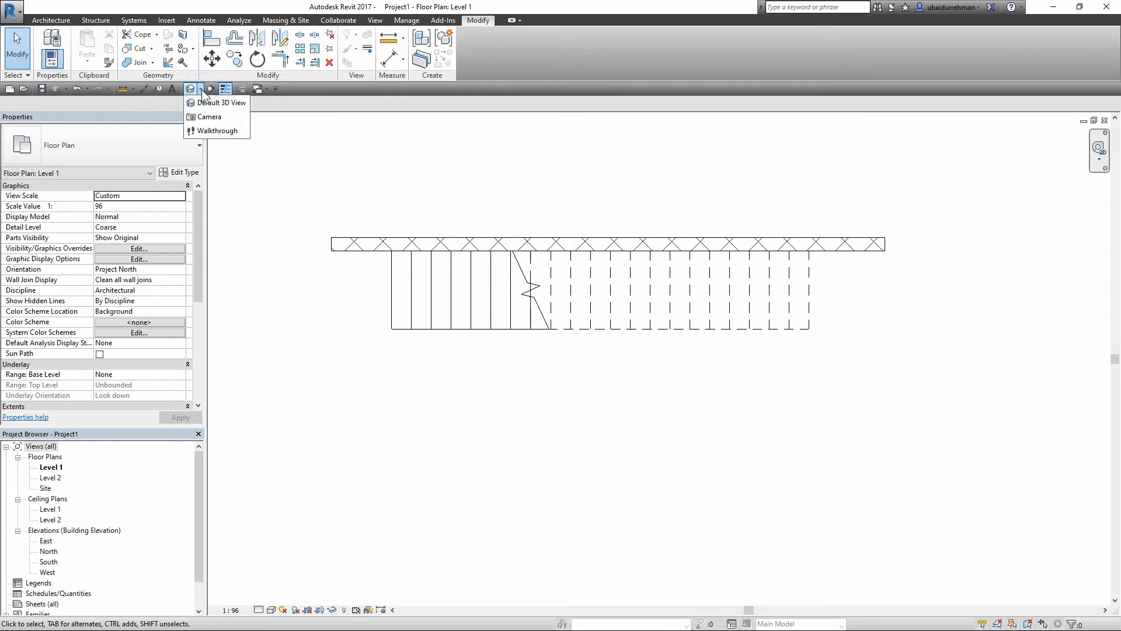
{"action": "left_click", "coordinate": [208, 117]}
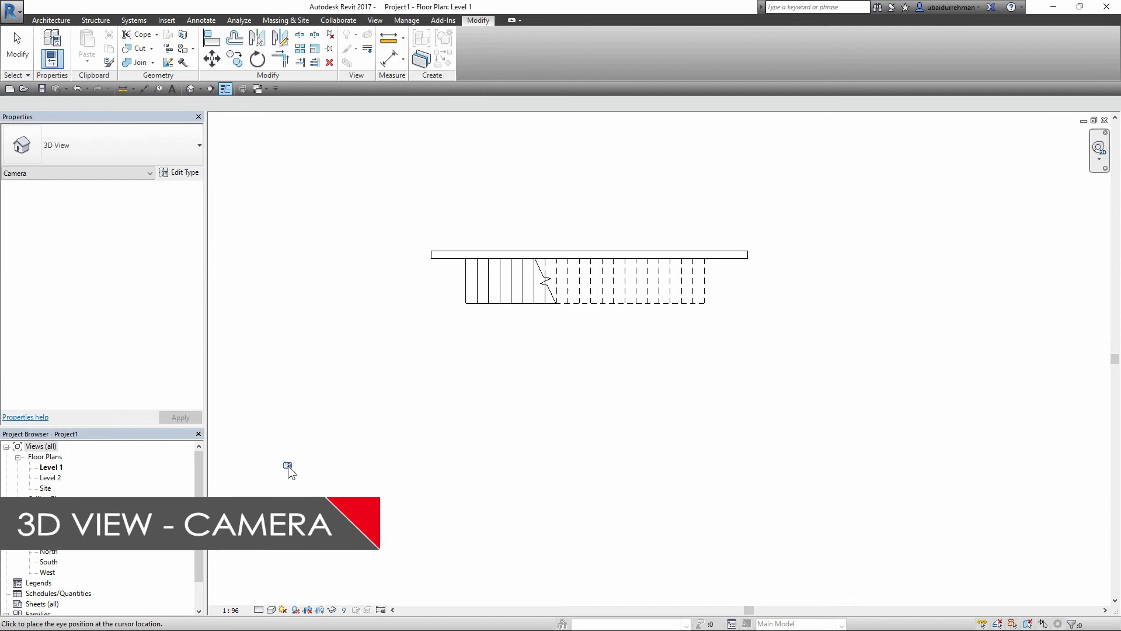
{"action": "left_click", "coordinate": [287, 465]}
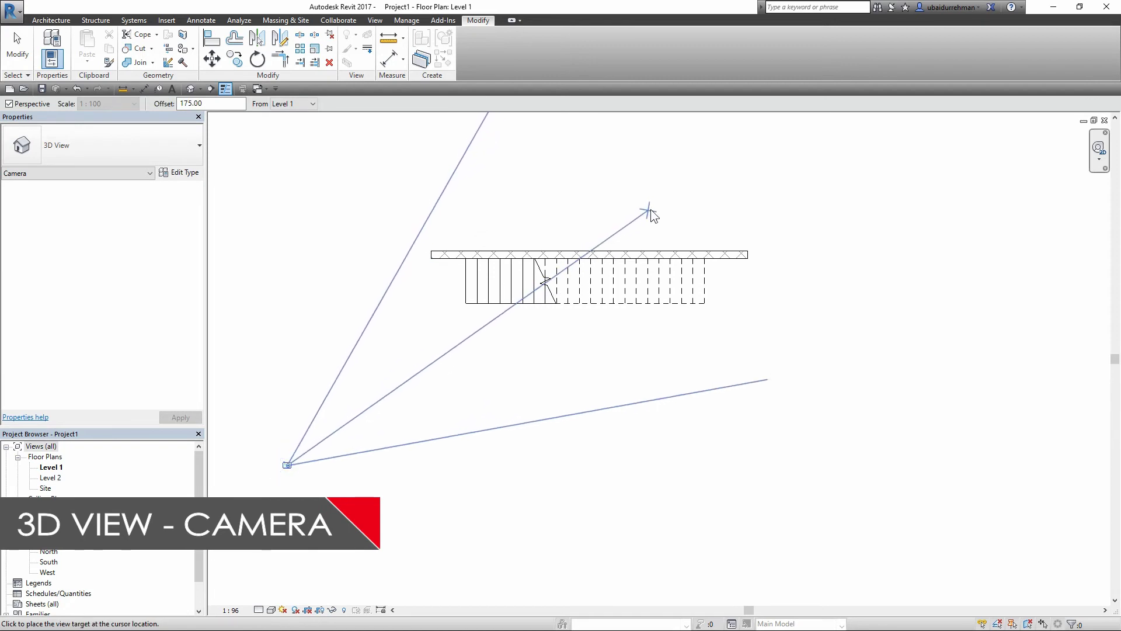
{"action": "left_click", "coordinate": [699, 187]}
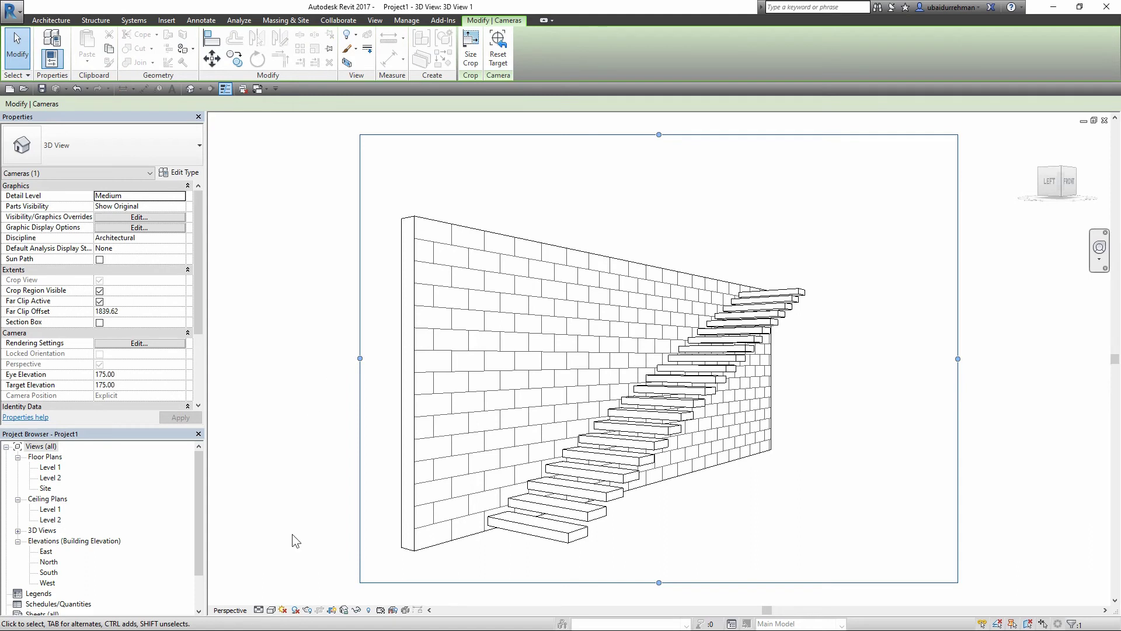
- Set the camera view to the Realistic visual style, recentre on the wall and stair, and deselect
{"action": "left_click", "coordinate": [272, 610]}
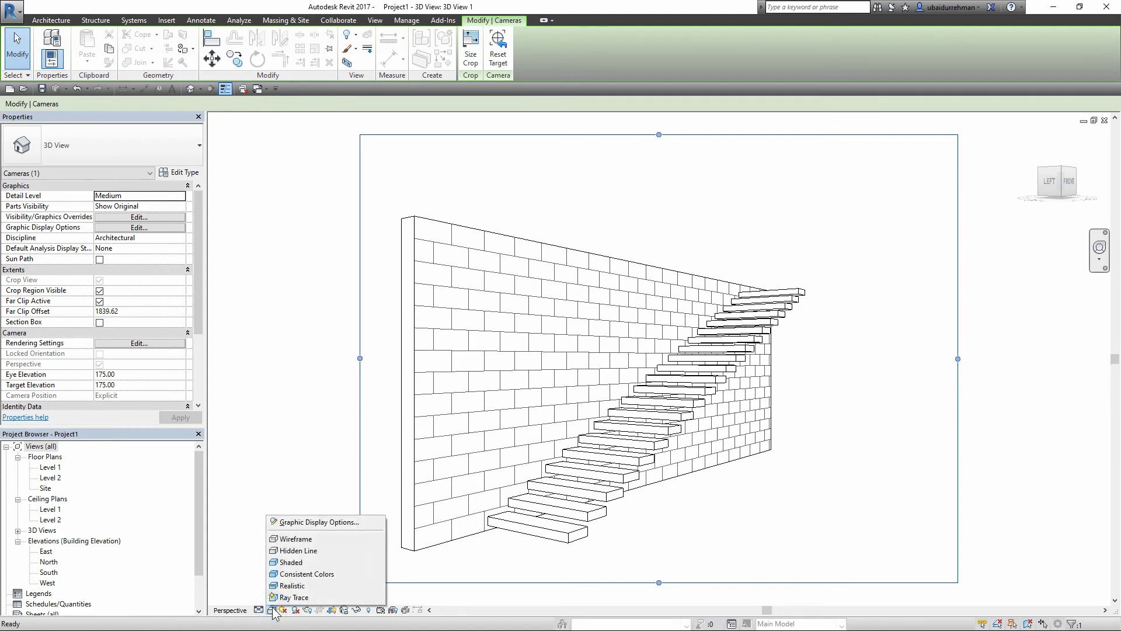
{"action": "left_click", "coordinate": [294, 586]}
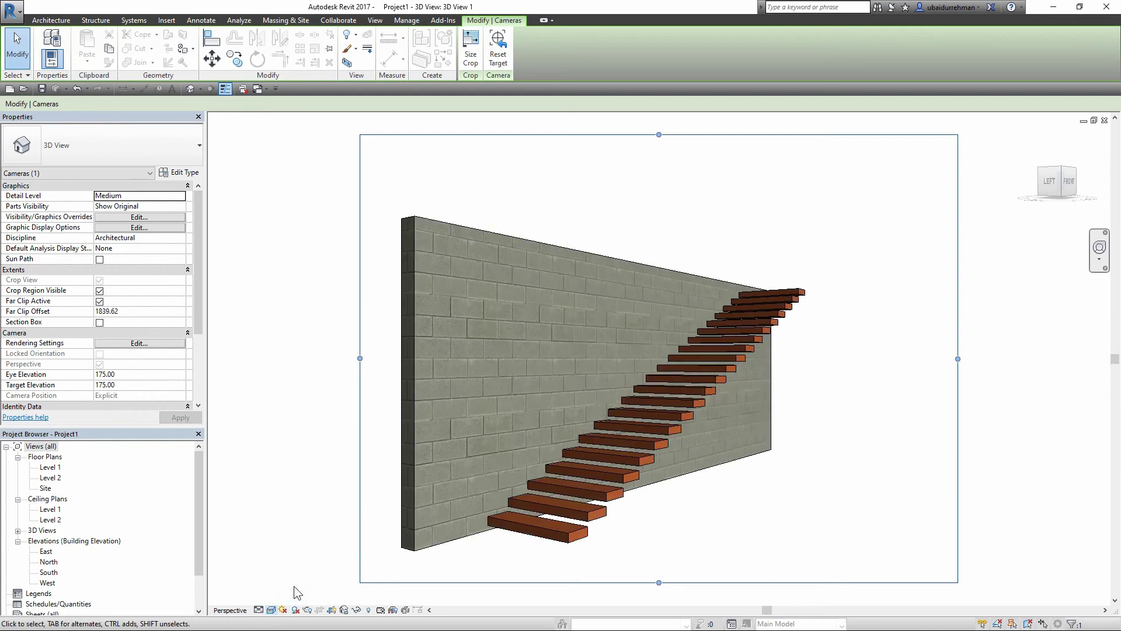
{"action": "scroll", "coordinate": [648, 424], "scroll_direction": "up", "scroll_amount": 2}
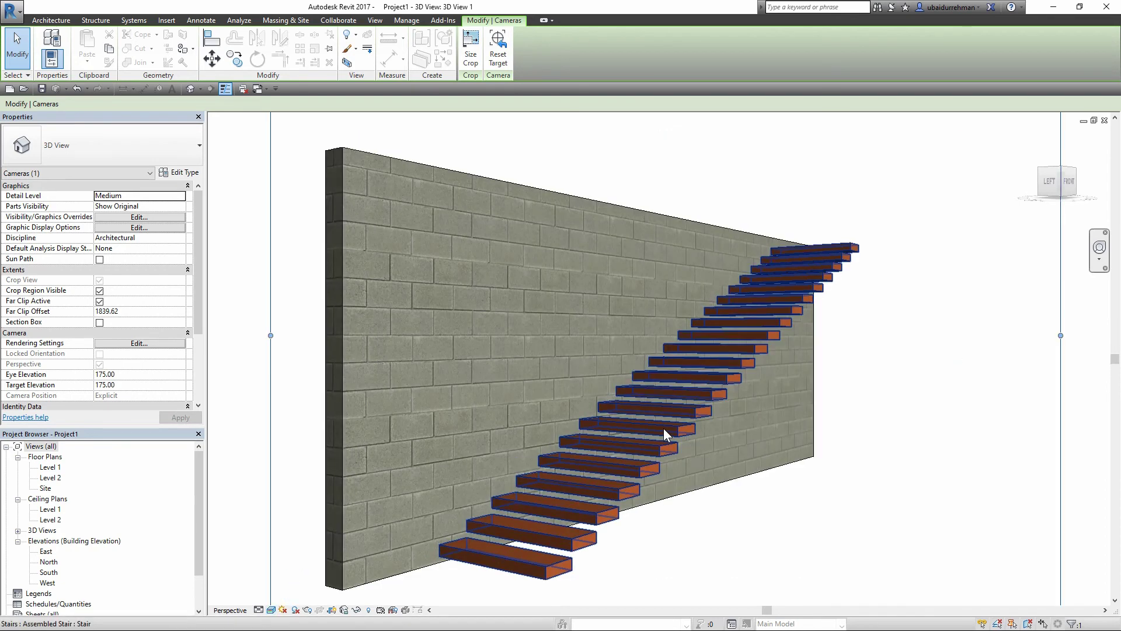
{"action": "middle_click_drag", "start_coordinate": [663, 428], "coordinate": [662, 410]}
{"action": "scroll", "coordinate": [662, 410], "scroll_direction": "down", "scroll_amount": 2}
{"action": "left_click", "coordinate": [235, 345]}
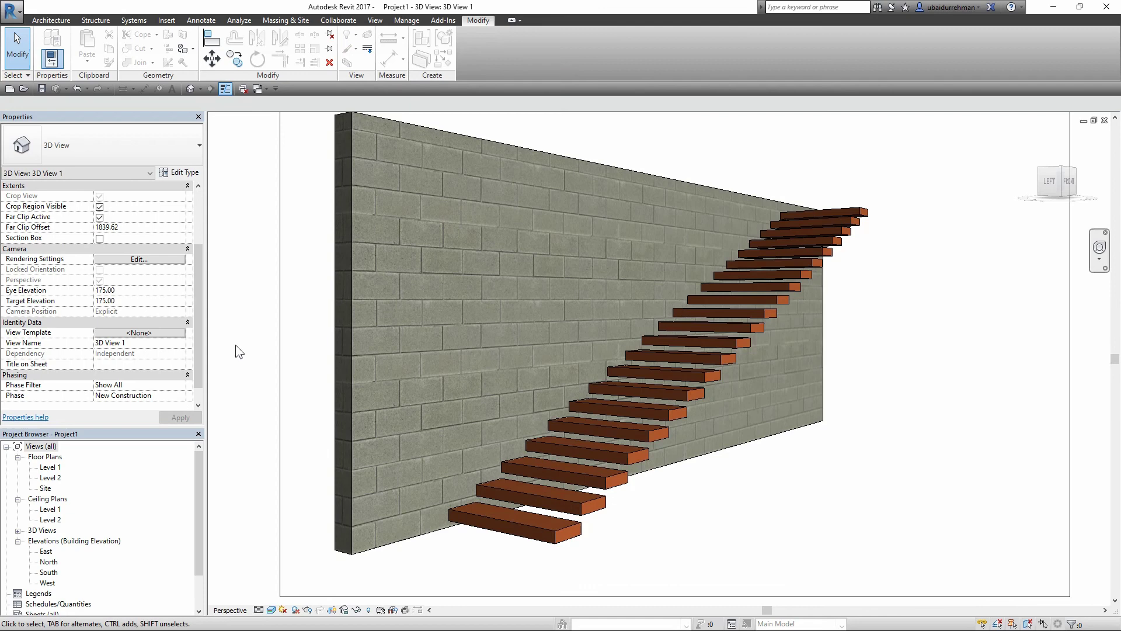